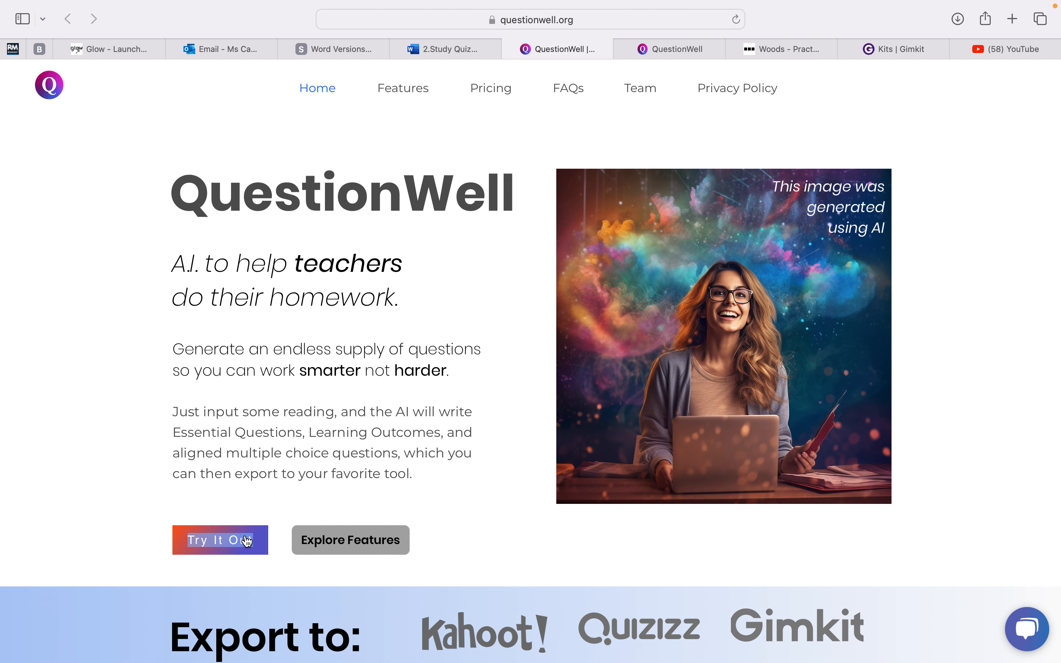
Switch to the QuestionWell set creator, check the YouTube and URL source options, and generate a question set from the sample atom text
left_click(679, 44)
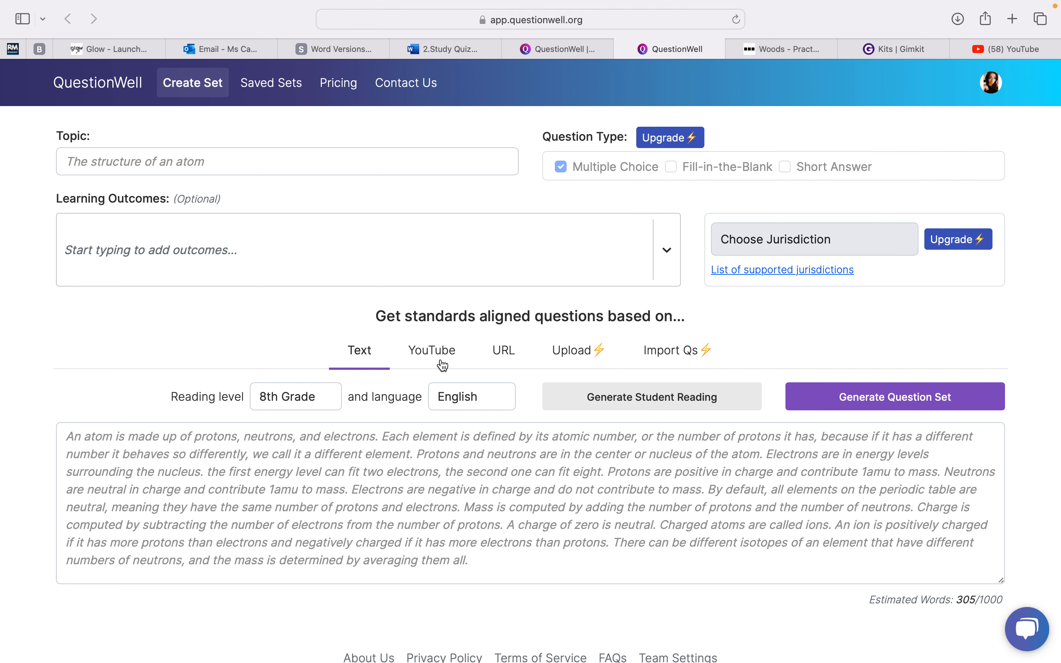
left_click(432, 351)
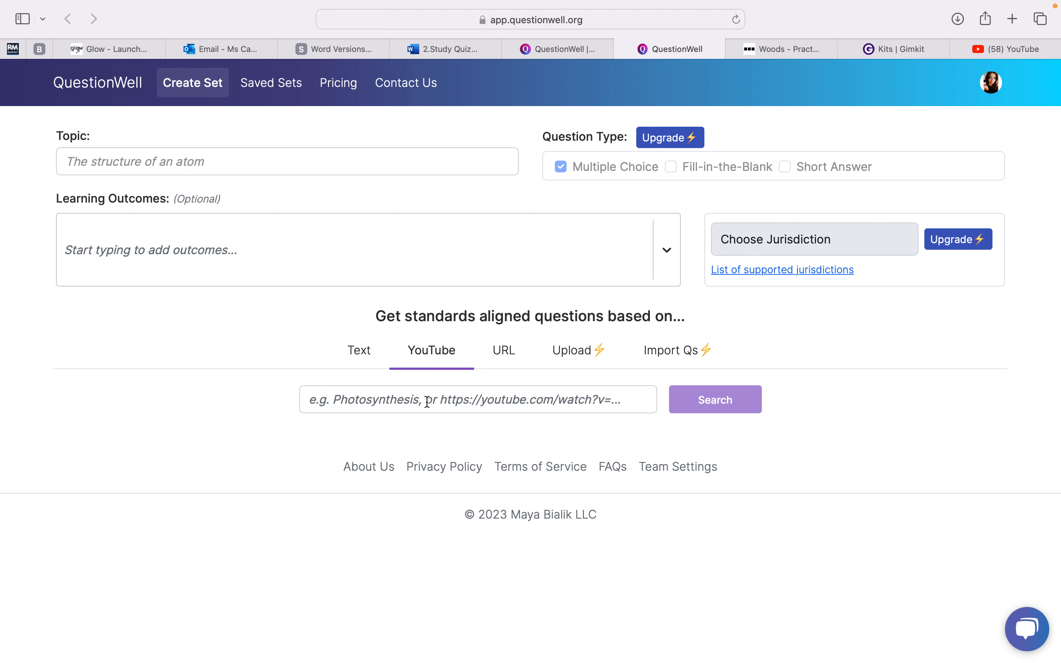
left_click(508, 355)
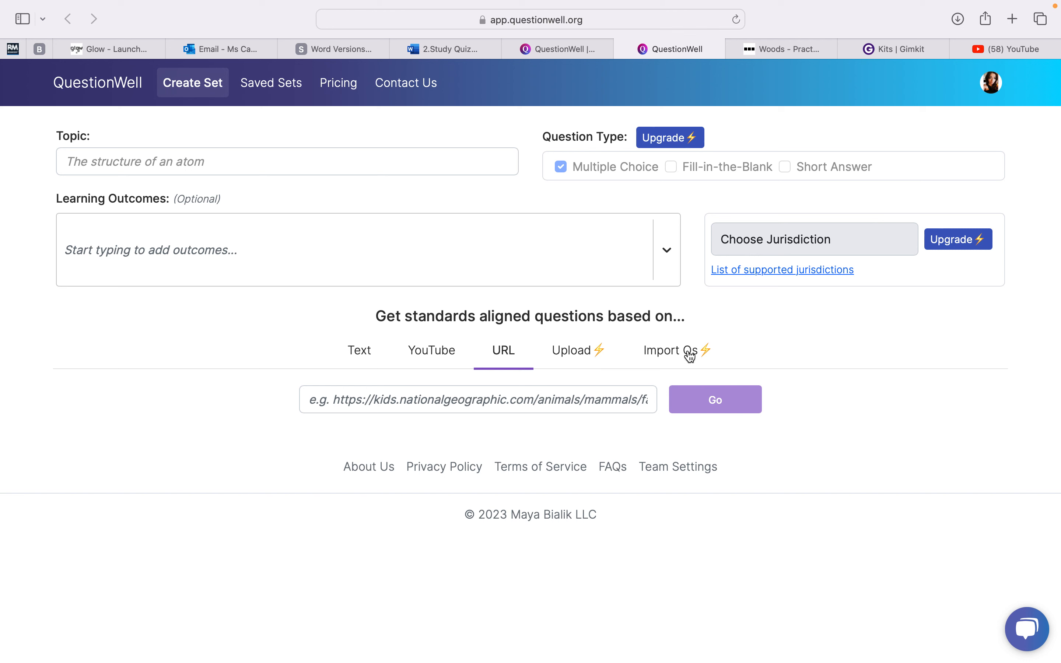
left_click(364, 357)
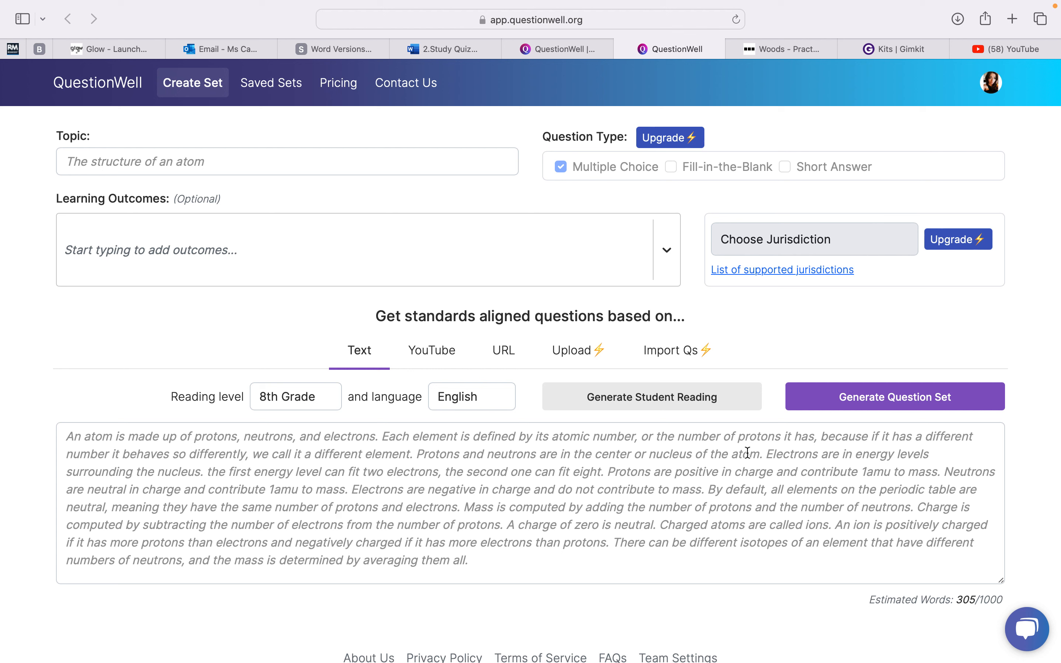
left_click(884, 410)
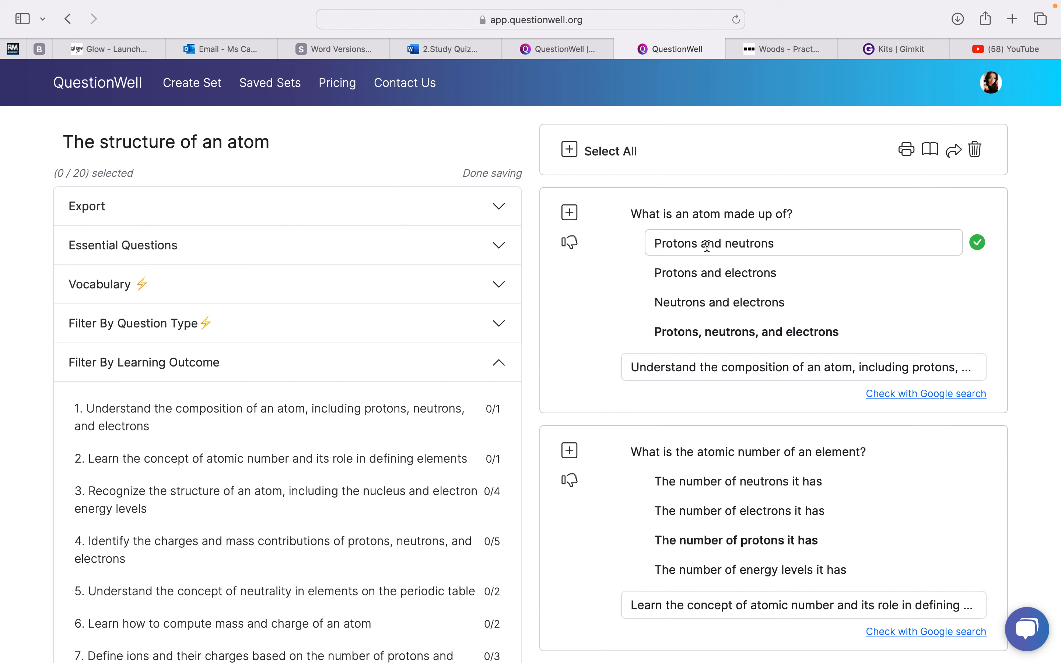
Select all questions in the atom set, trying out the individual selection toggles of the first two questions
scroll(724, 318, "down", 4)
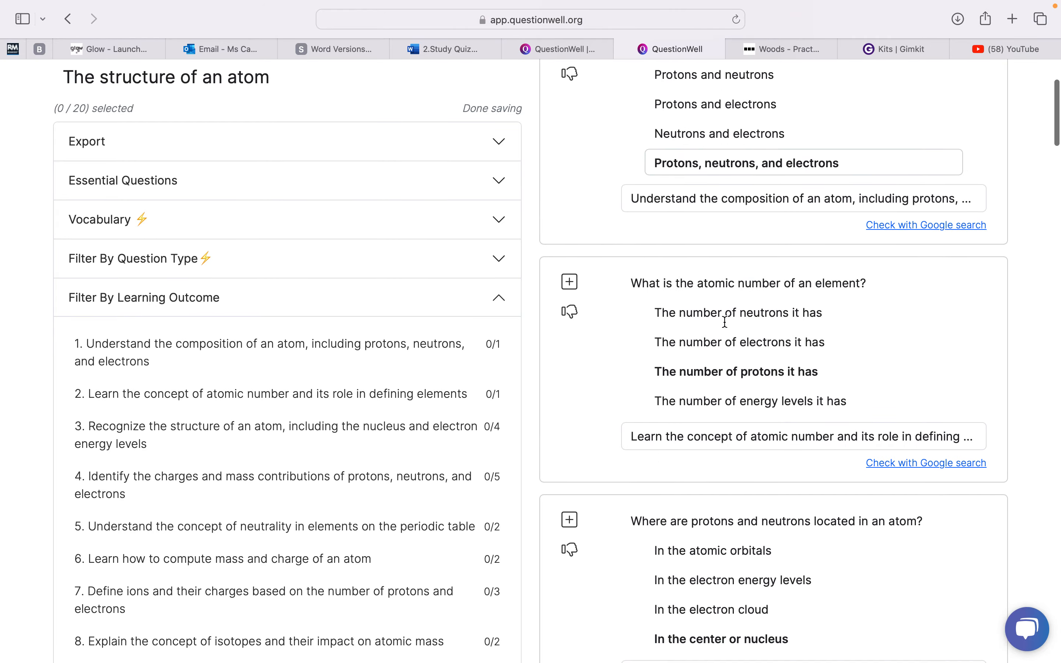
scroll(726, 322, "down", 20)
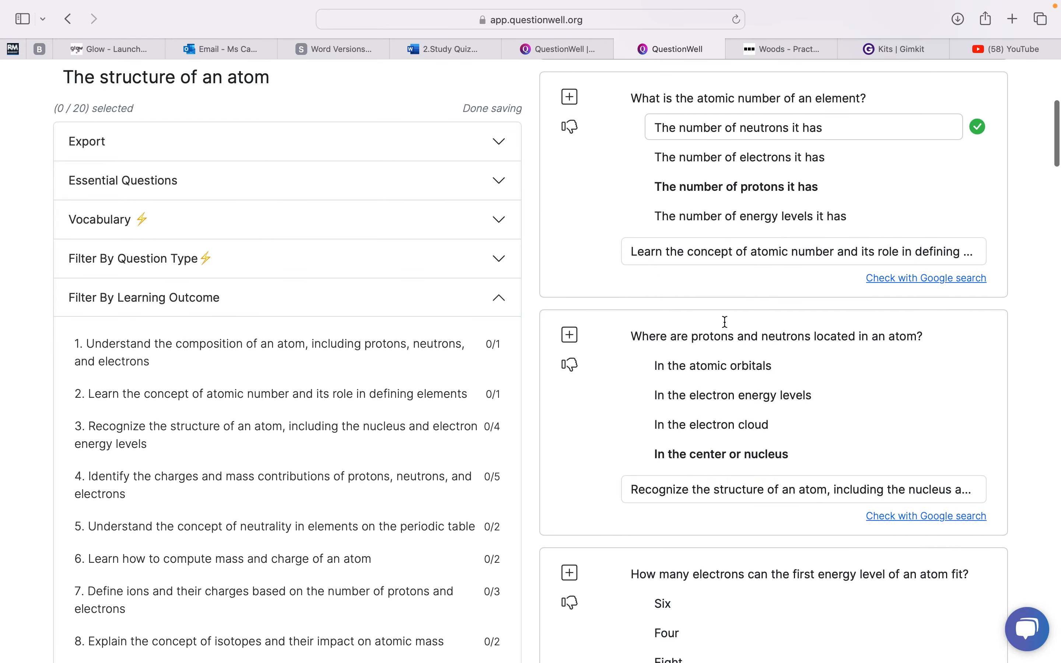
scroll(726, 322, "down", 15)
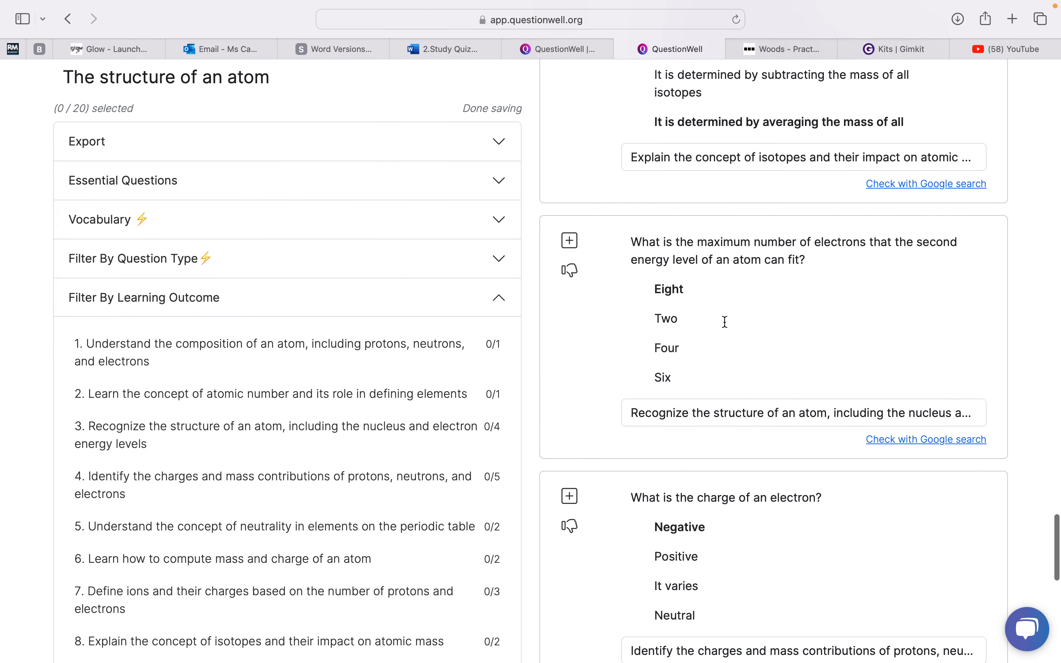
scroll(726, 322, "up", 5)
scroll(725, 322, "up", 15)
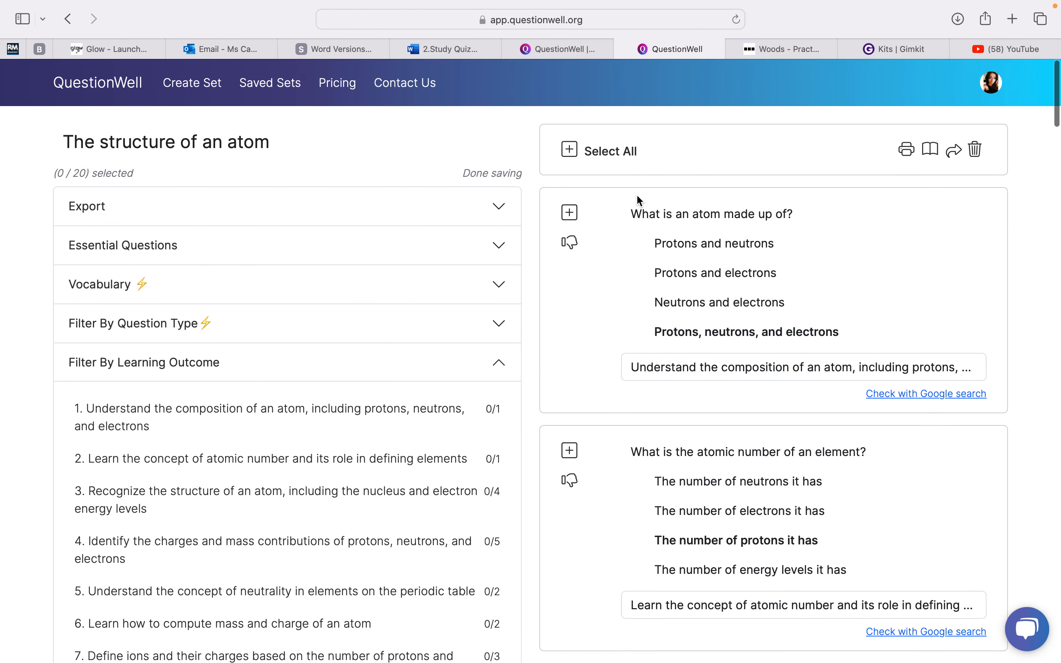
left_click(575, 154)
left_click(569, 214)
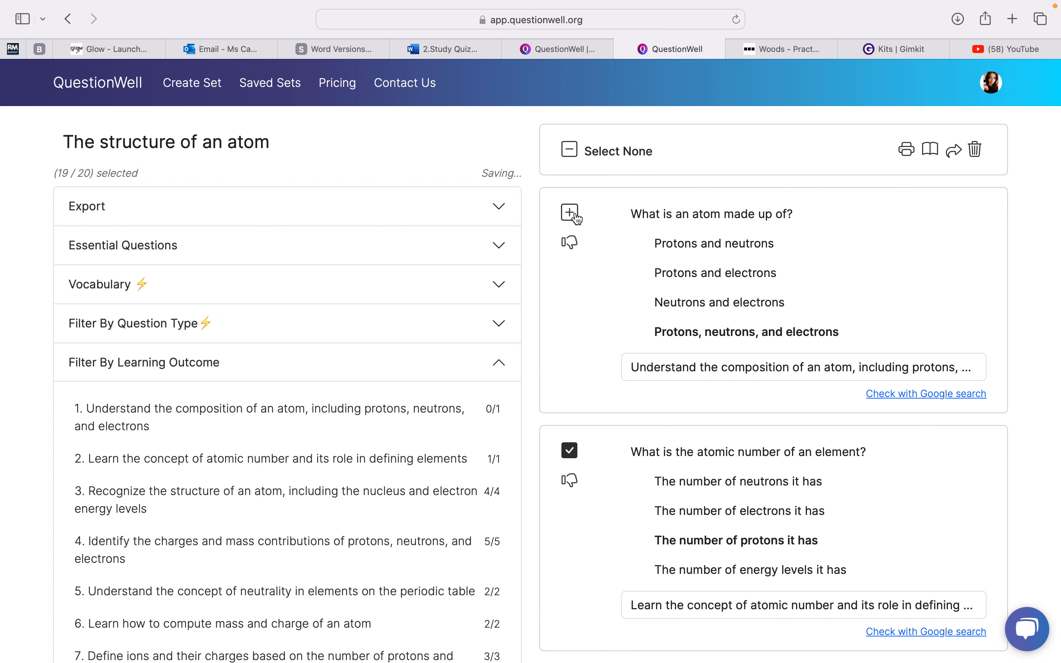
left_click(570, 451)
left_click(570, 213)
left_click(570, 451)
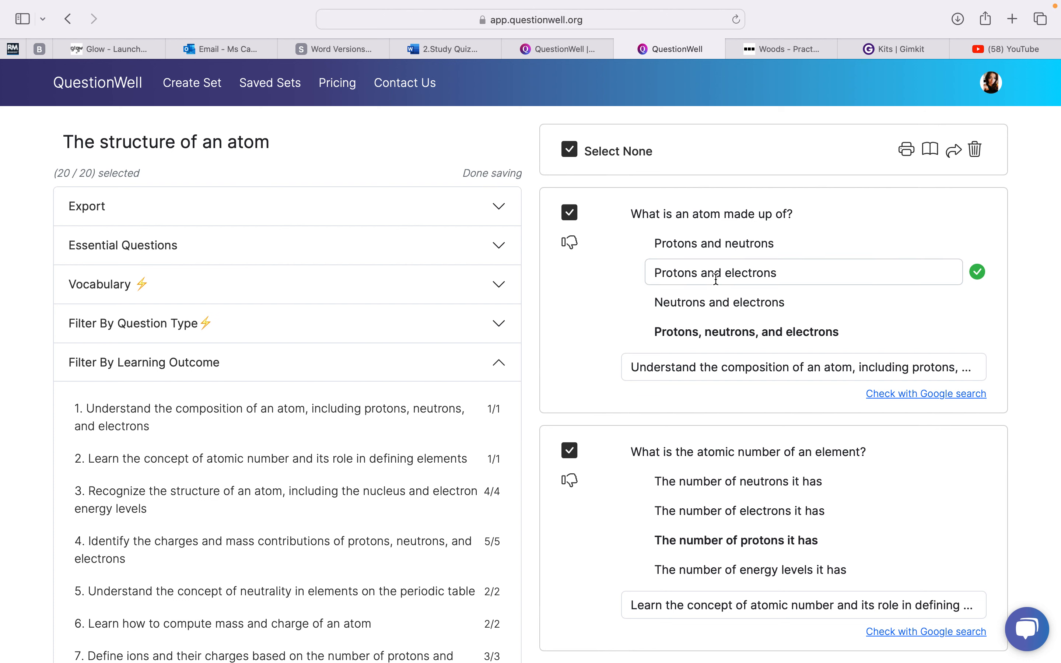
Review the selected questions and their editable answer options throughout the set
left_click(800, 275)
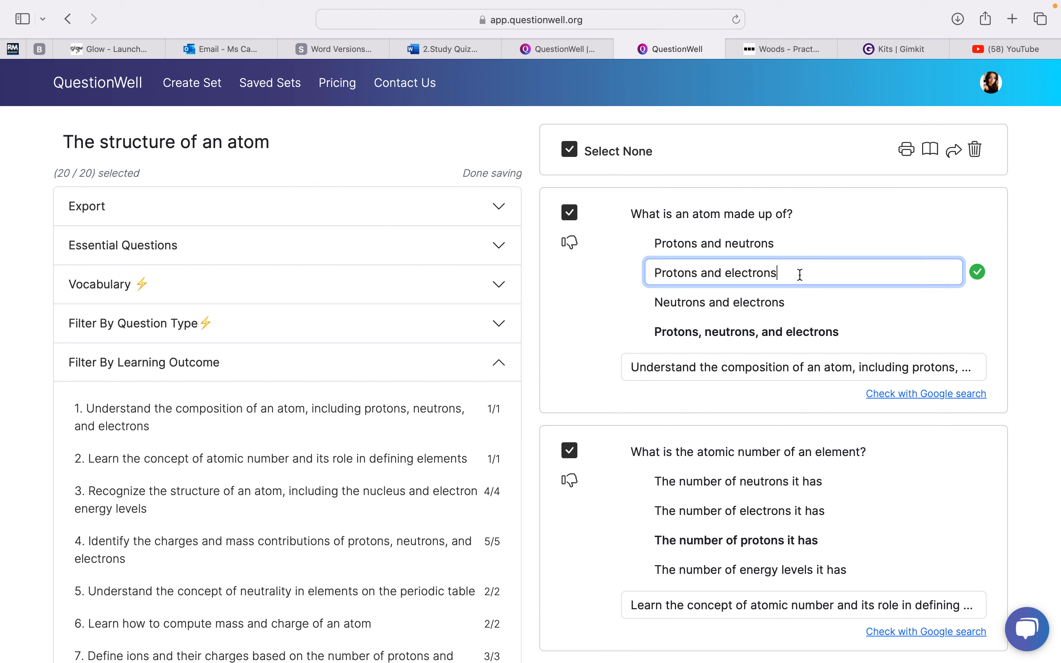
left_click(563, 335)
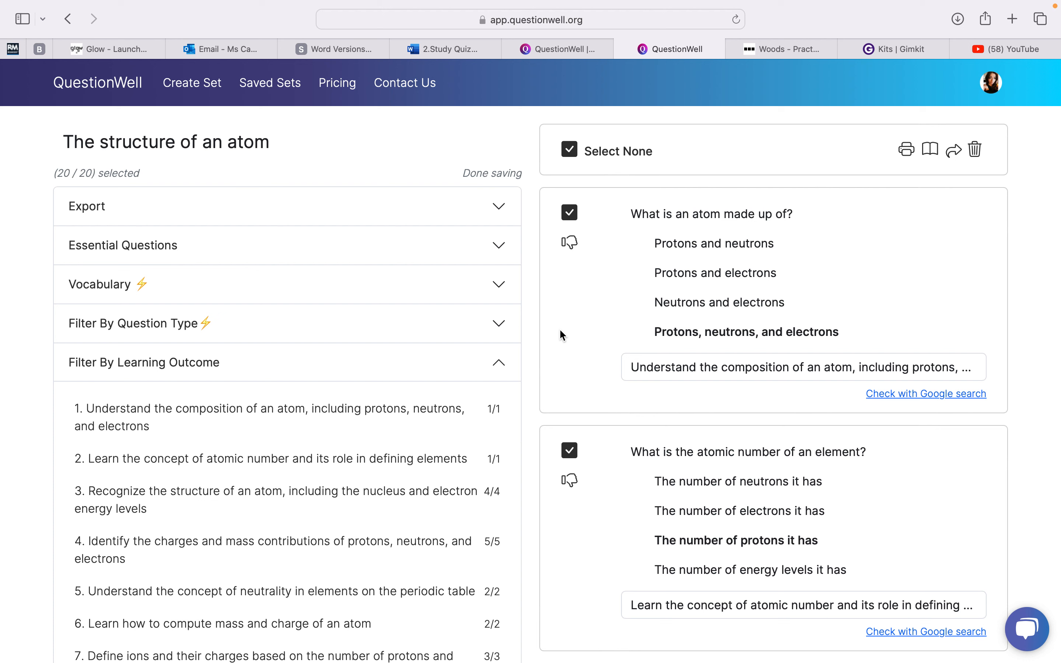
left_click(671, 272)
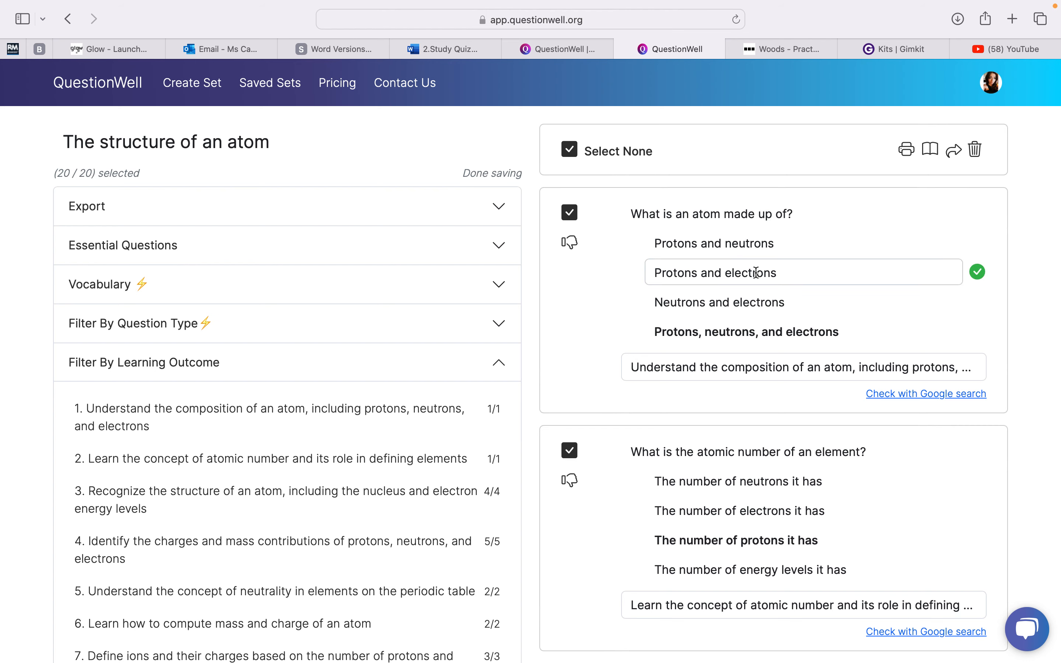
scroll(756, 272, "down", 7)
scroll(756, 273, "down", 20)
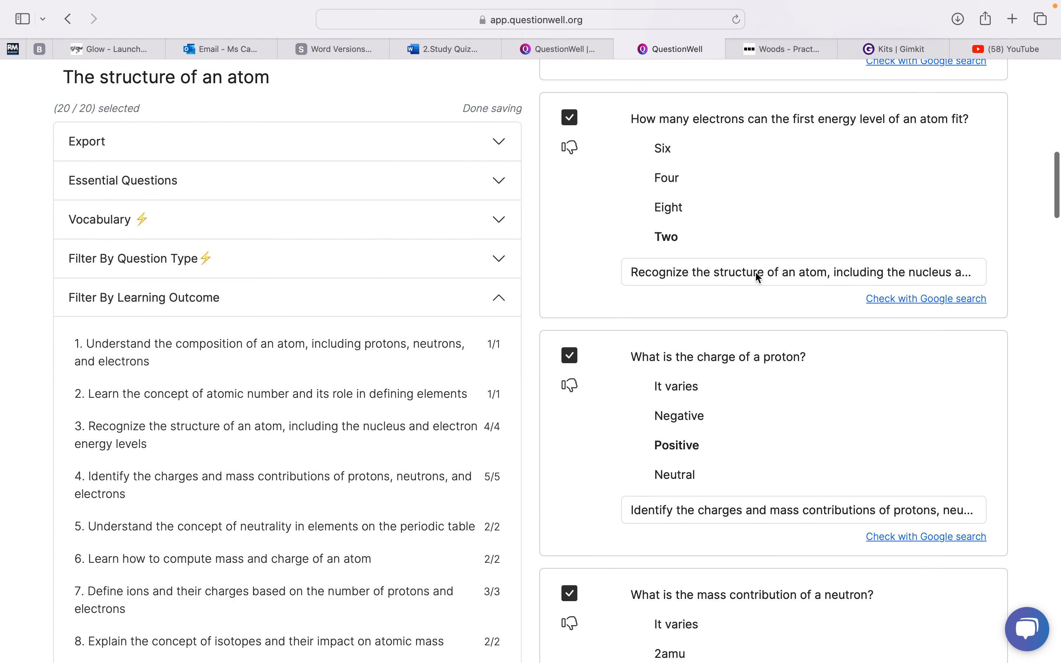
scroll(755, 272, "down", 17)
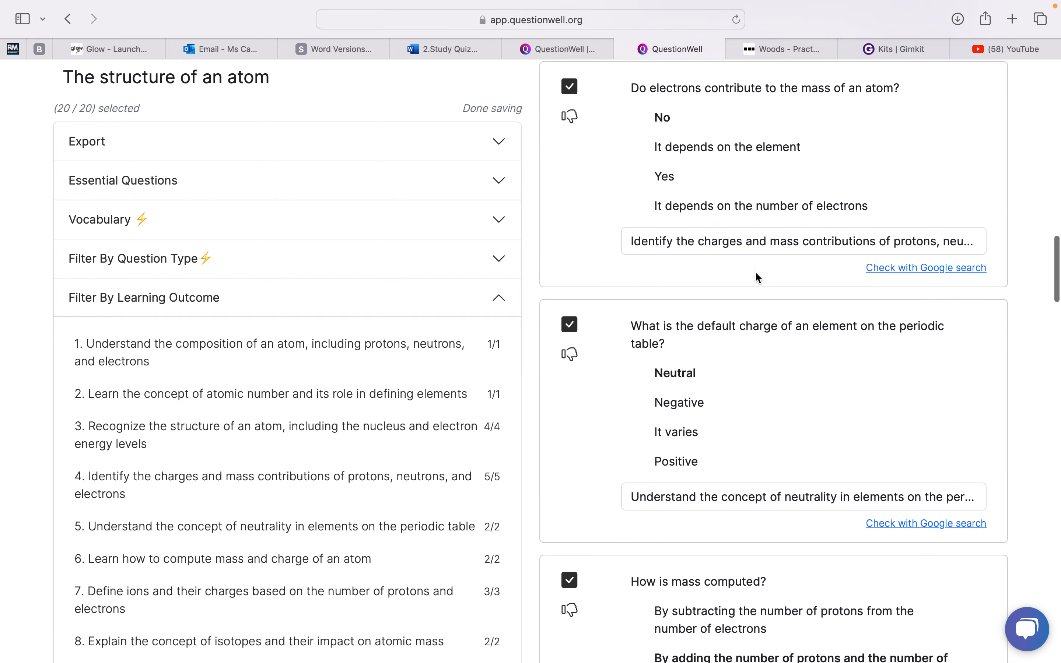
scroll(755, 271, "down", 9)
left_click(755, 272)
scroll(755, 272, "down", 3)
scroll(755, 272, "down", 20)
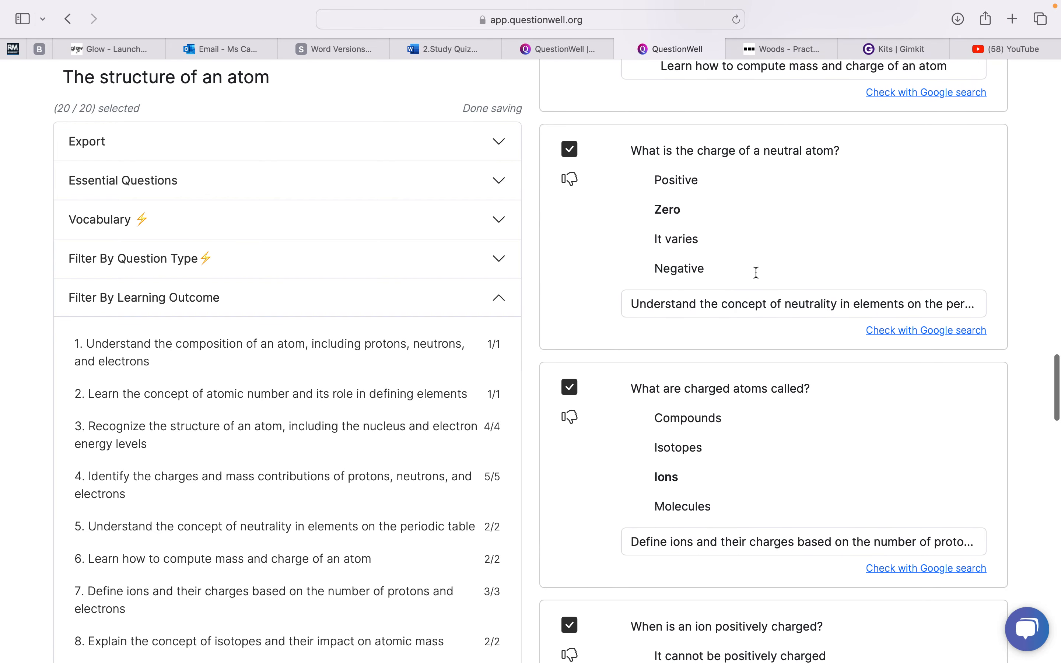
scroll(766, 241, "up", 20)
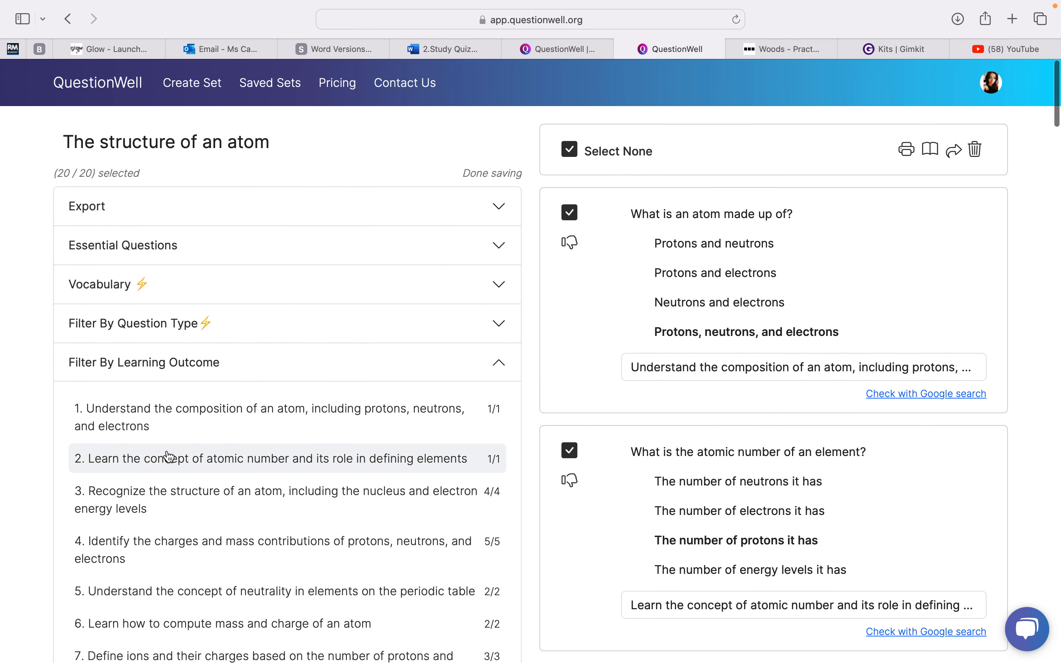
Look over the learning outcomes list and collapse the learning outcome filter
scroll(166, 458, "down", 5)
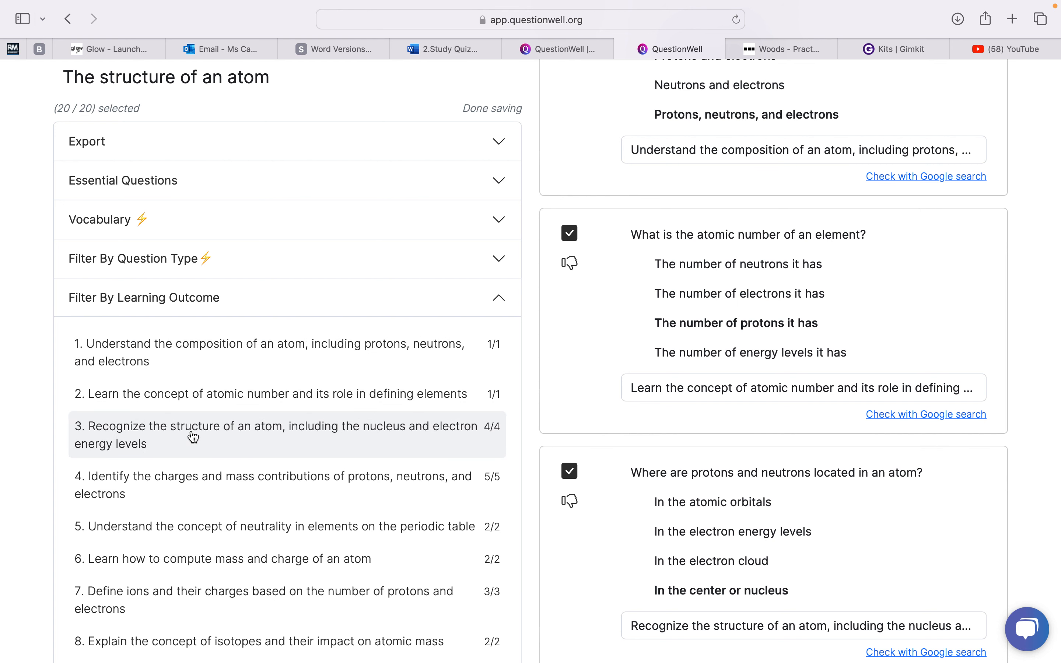
left_click(320, 308)
scroll(693, 299, "up", 2)
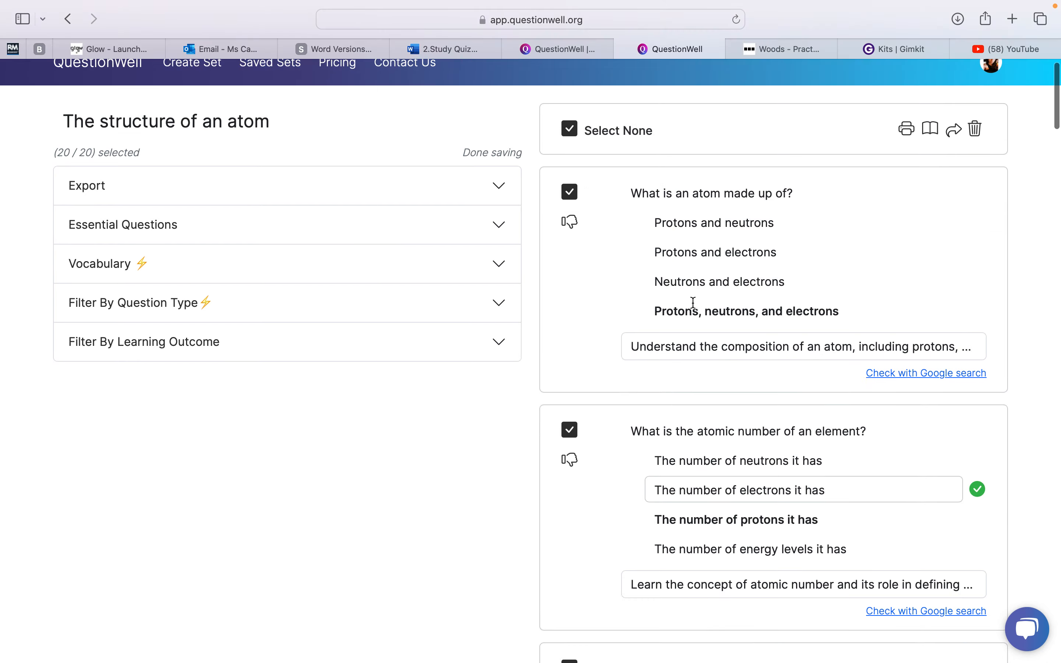
scroll(694, 302, "up", 1)
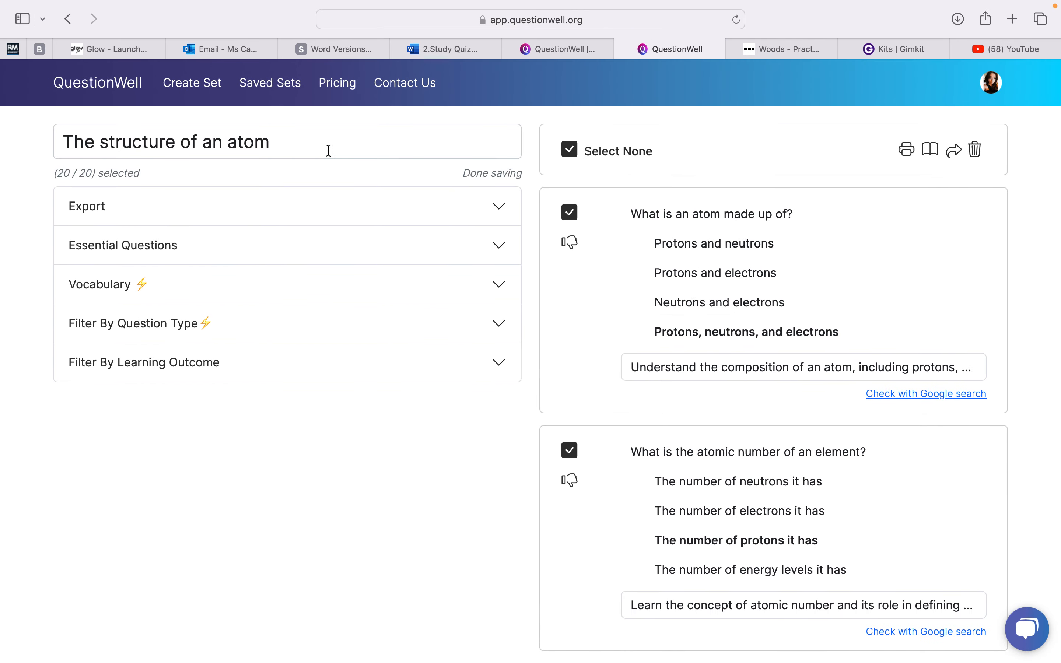
Export the selected questions in Gimkit format and dismiss the completion message
left_click(355, 207)
scroll(358, 177, "down", 3)
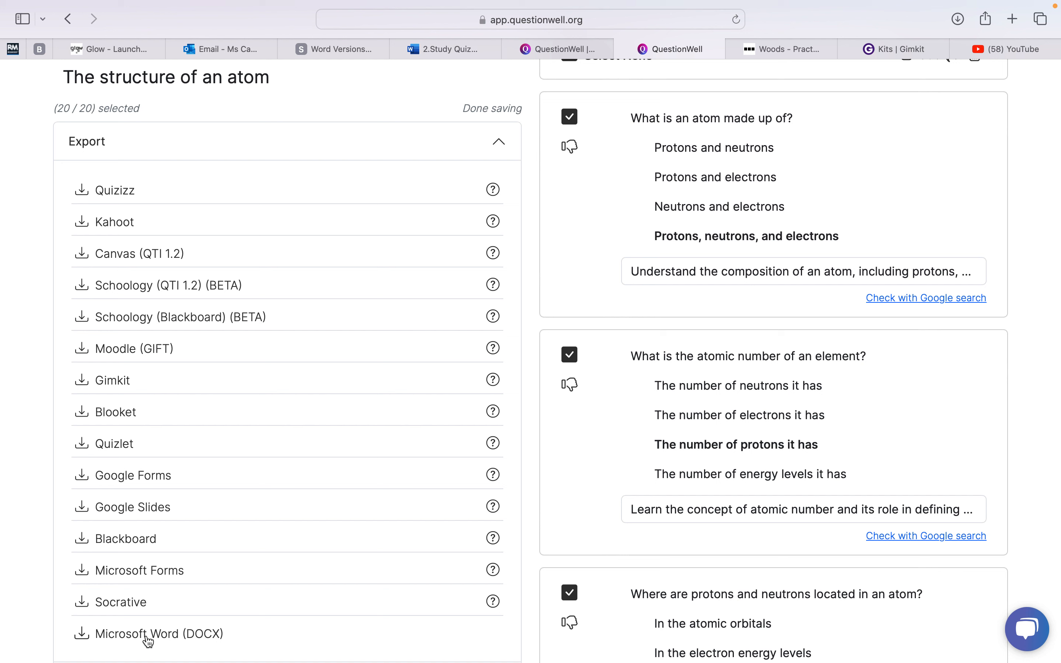
left_click(83, 380)
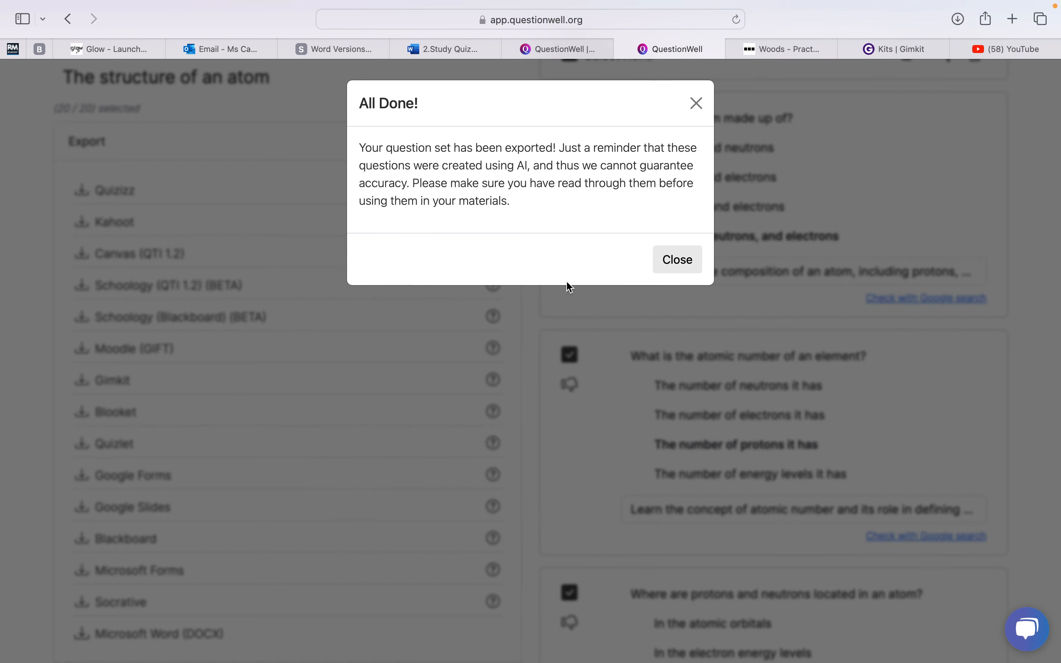
left_click(683, 263)
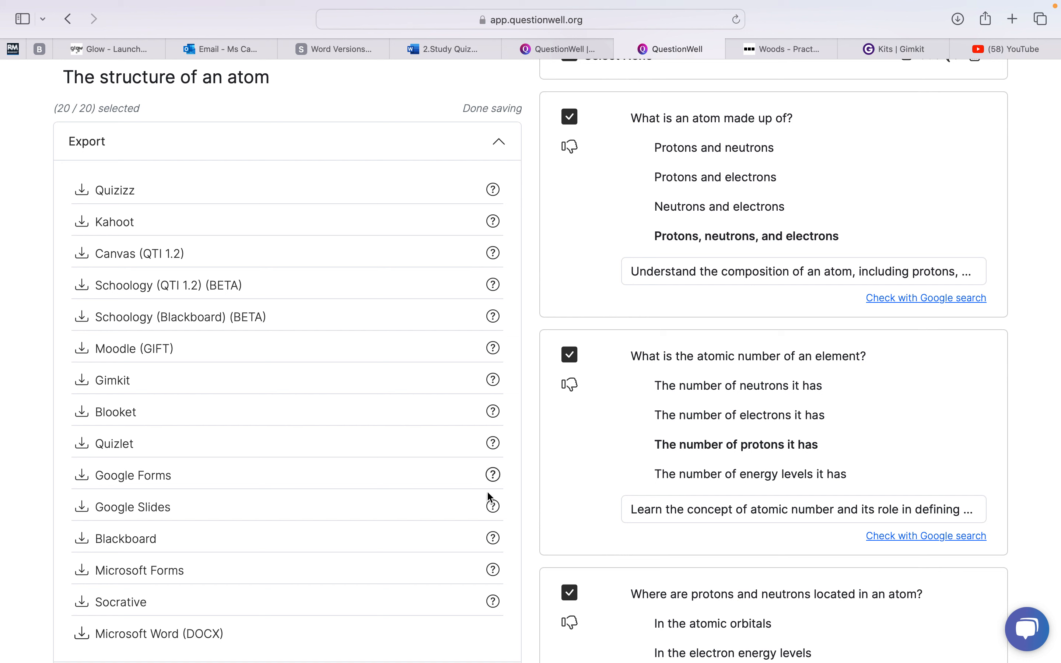
Read the help guide on importing into Microsoft Forms, including the Quick import instruction, and close it
left_click(493, 570)
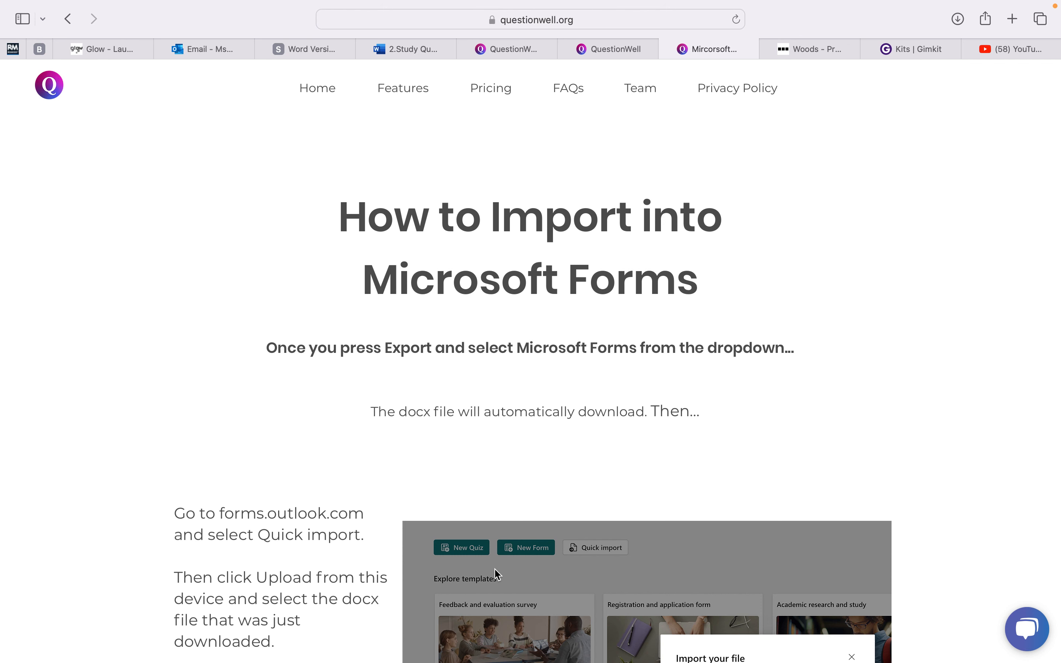
scroll(498, 575, "down", 7)
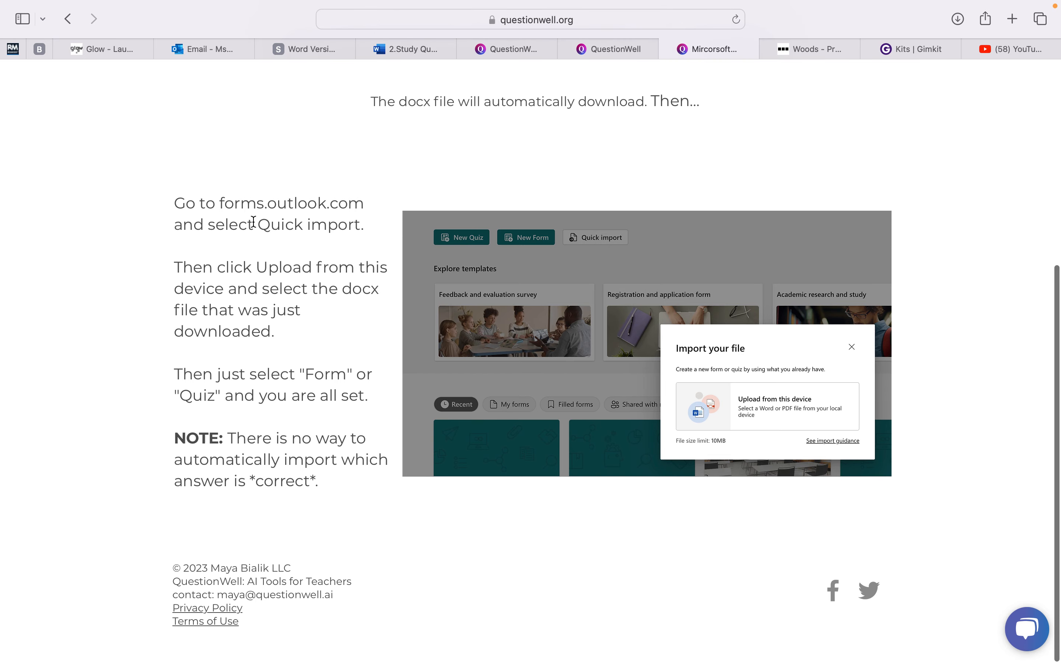
left_click_drag(257, 224, 360, 224)
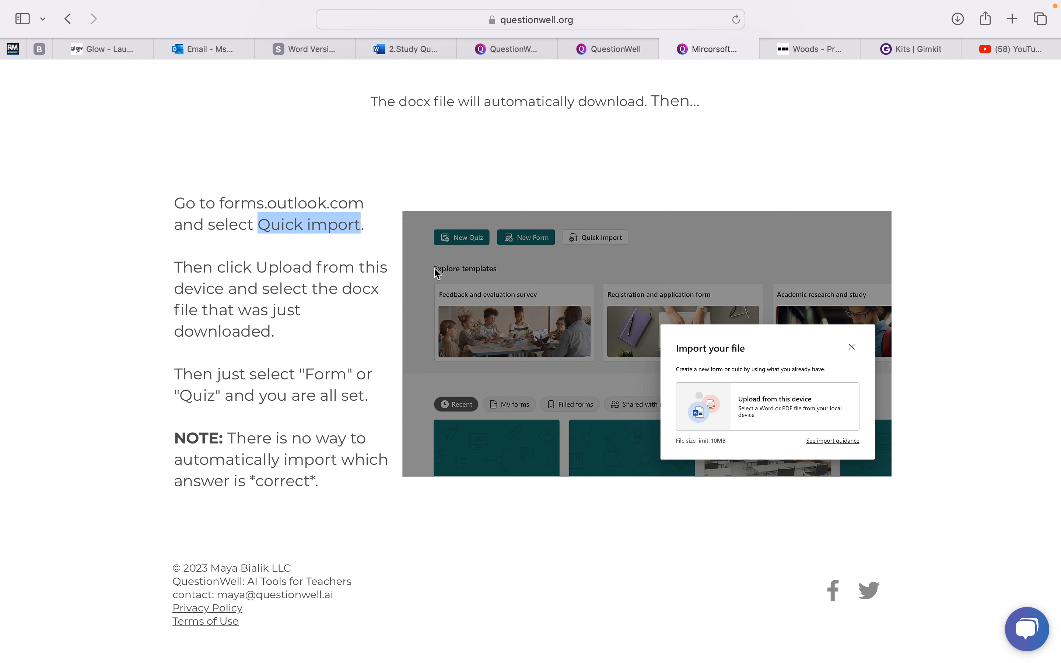
left_click(319, 297)
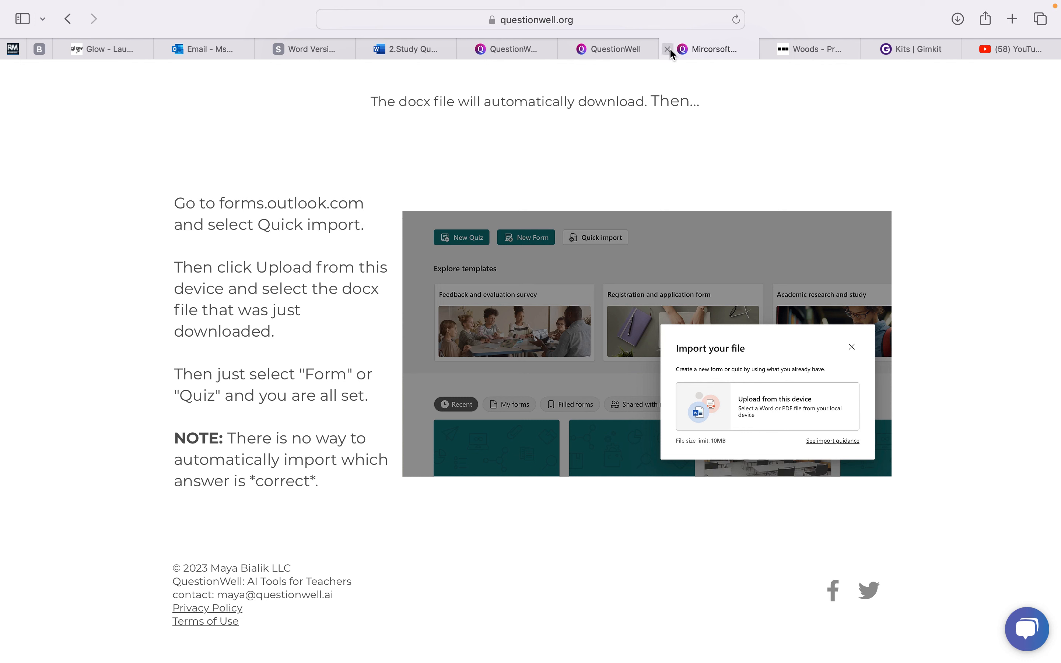
left_click(669, 49)
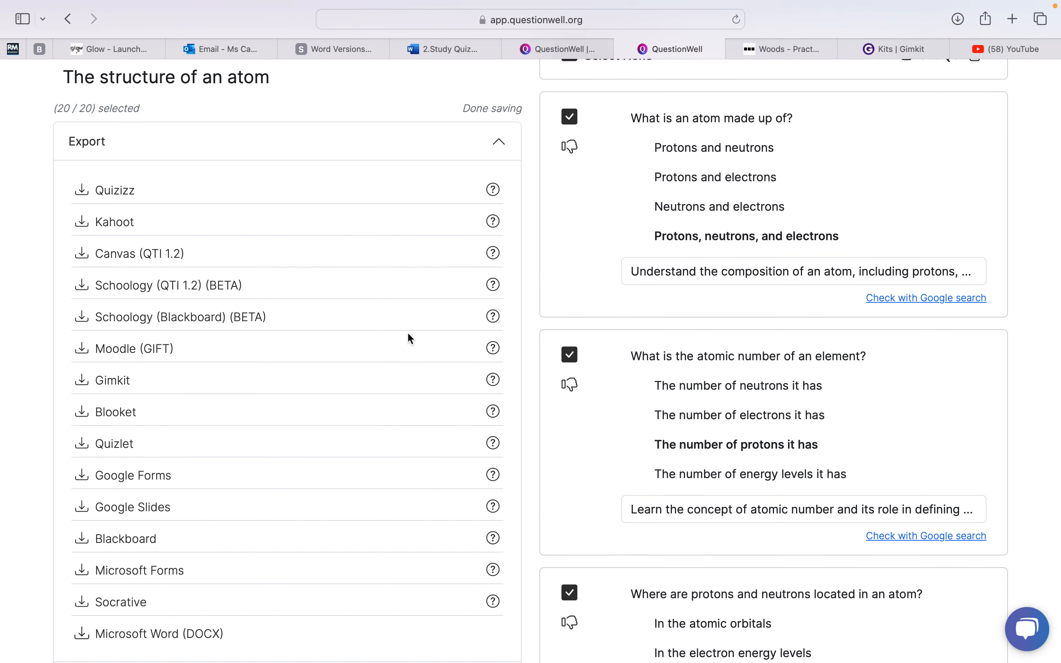
Switch to Gimkit and create a new kit named "The Atom"
left_click(880, 52)
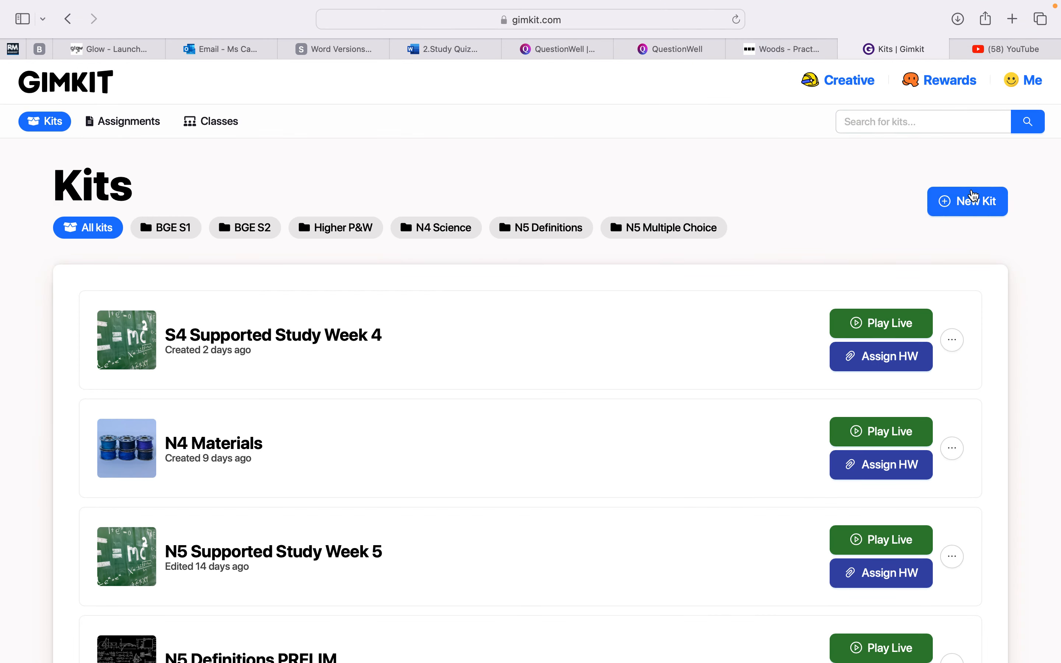
left_click(973, 214)
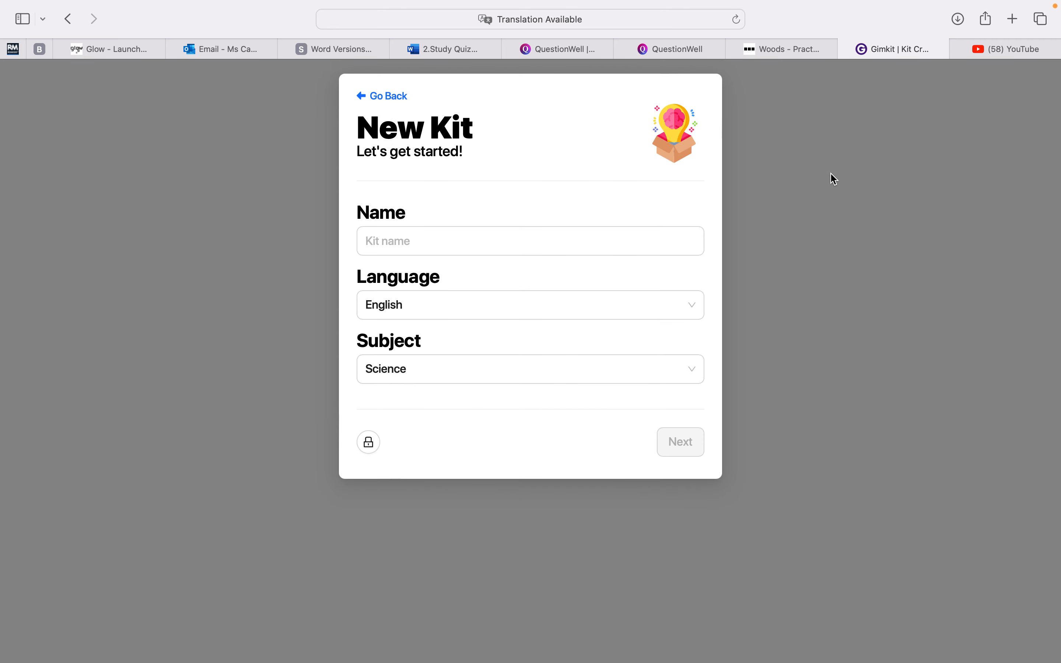
left_click(551, 246)
type("The Atom")
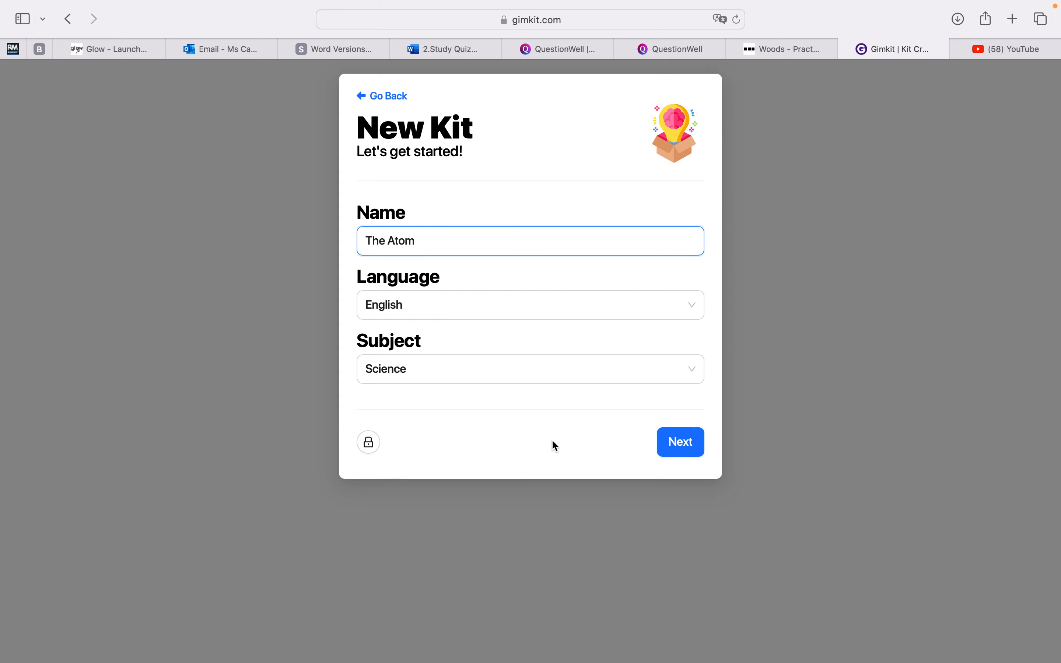
left_click(671, 446)
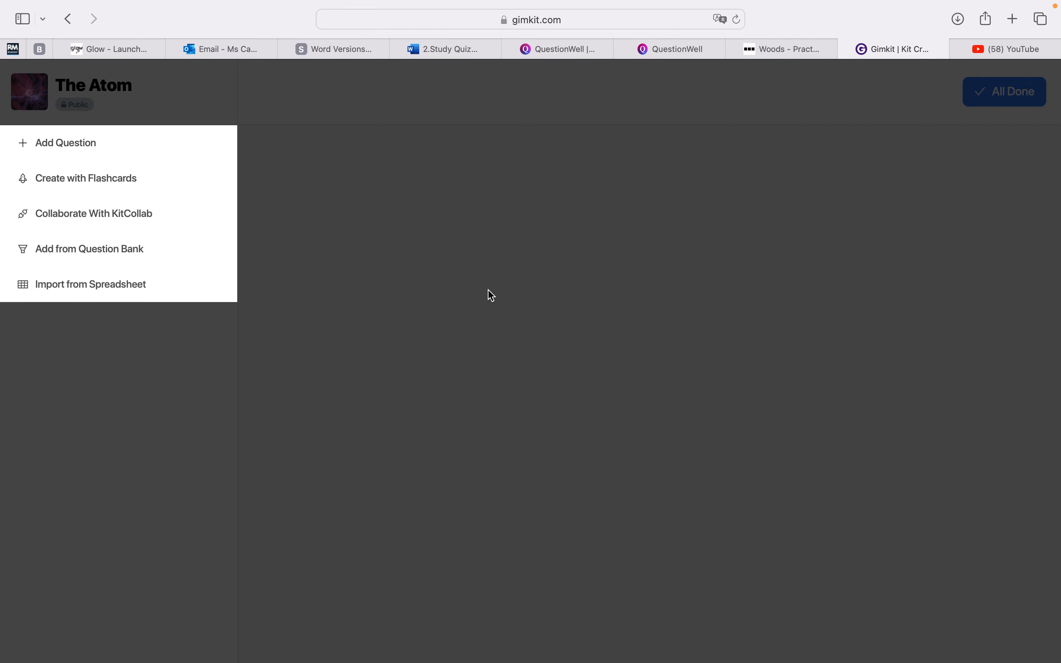
Import the questions into The Atom kit from the spreadsheet file "The structure of an atom.csv" in Downloads
left_click(143, 292)
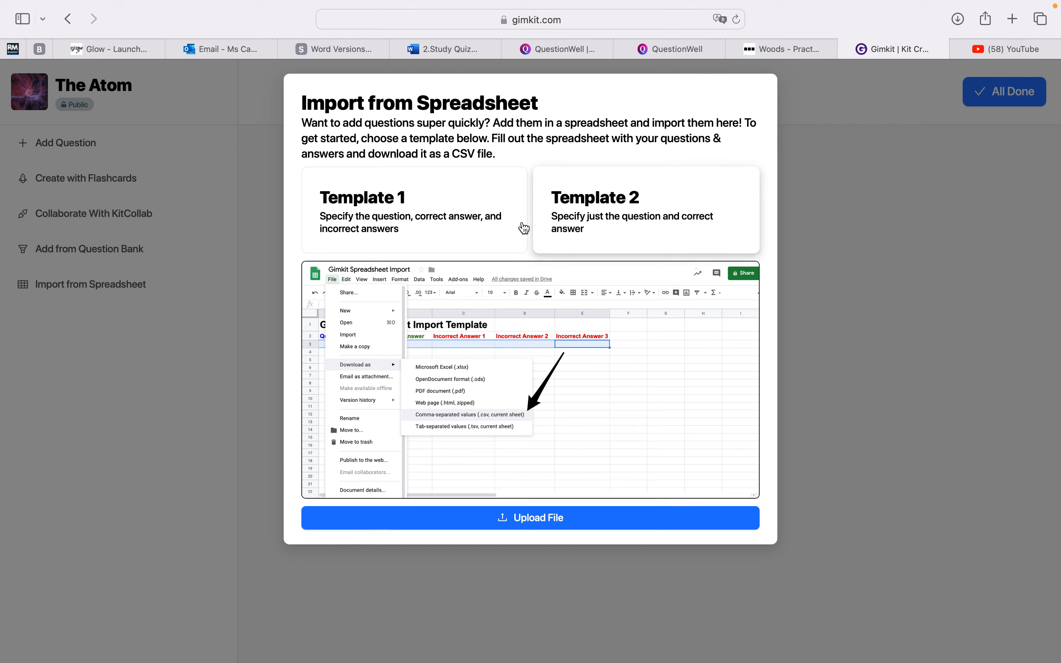
left_click(562, 526)
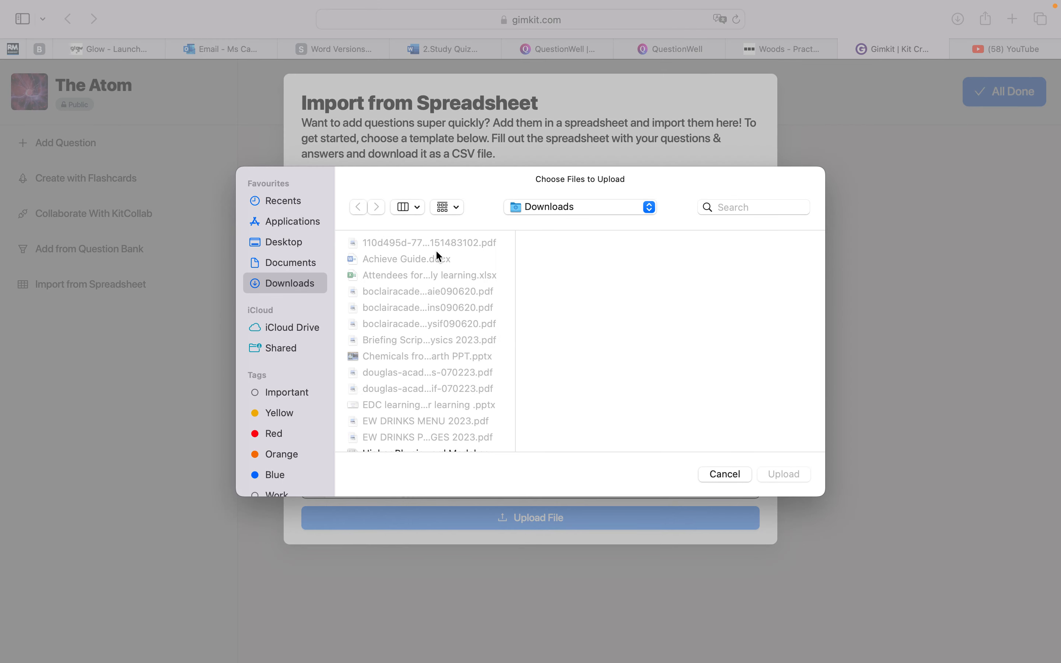
scroll(451, 296, "down", 20)
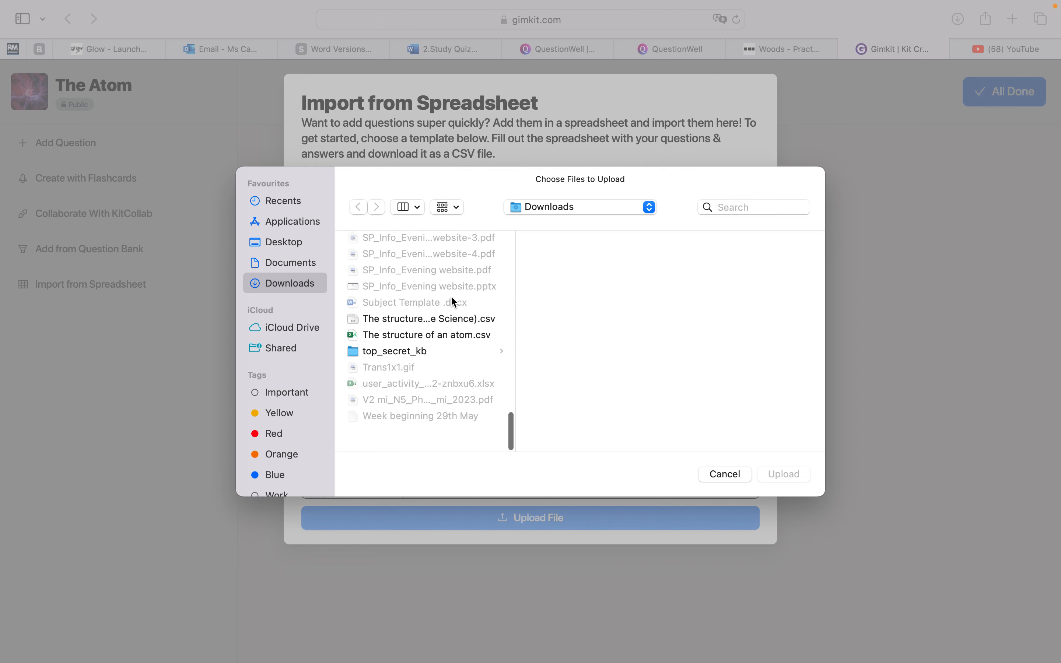
left_click(460, 355)
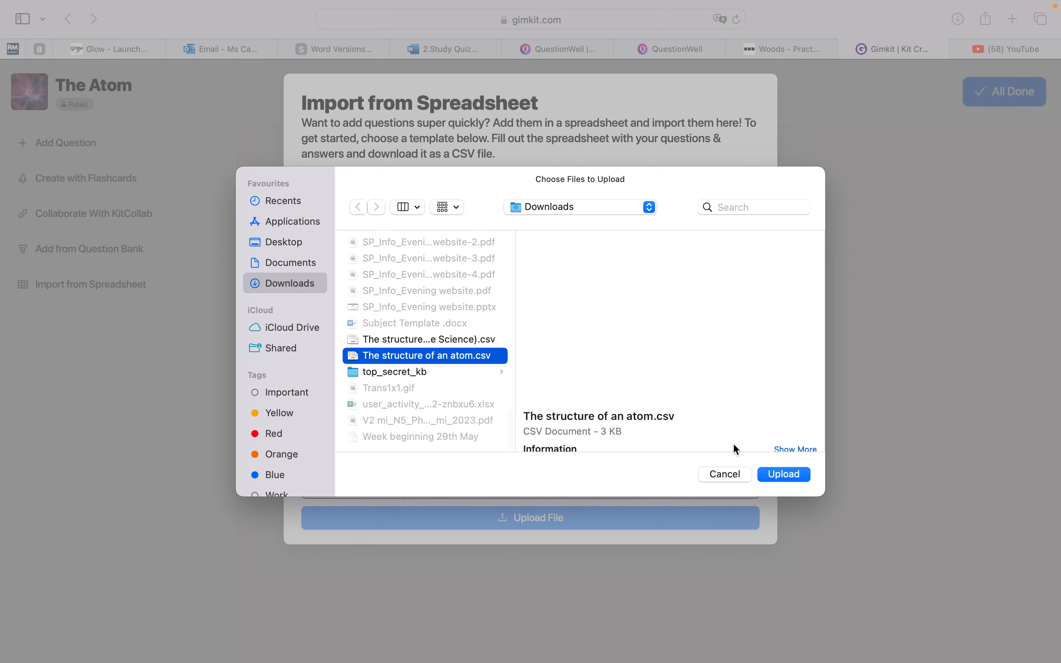
left_click(797, 481)
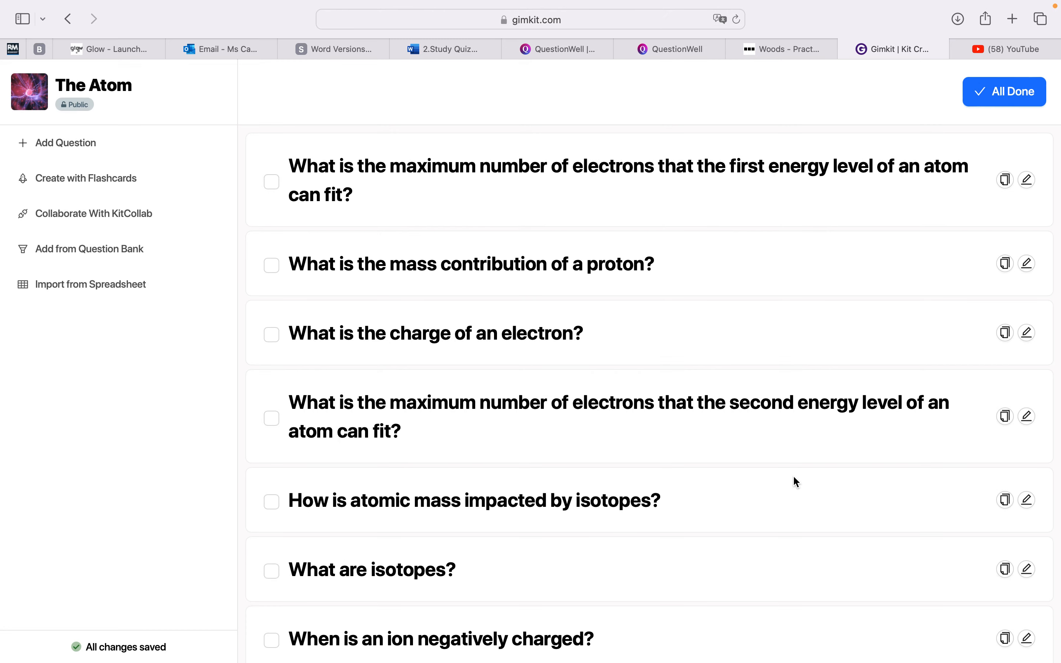
Expand the imported questions to check their answers, and view the "What are isotopes?" question in its editor without changing it
left_click(645, 176)
left_click(600, 403)
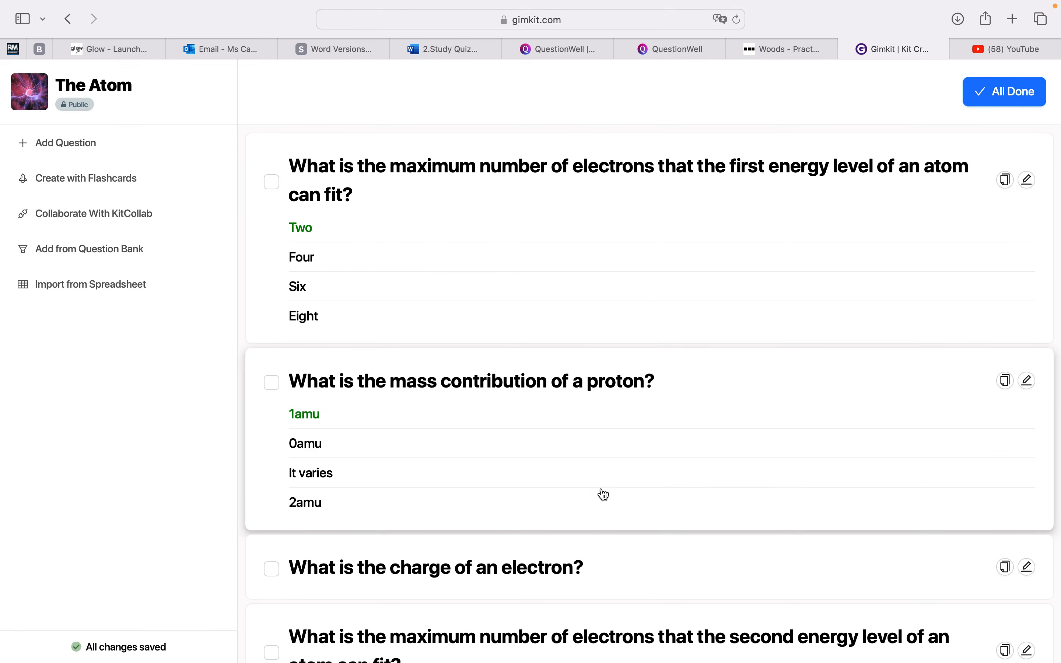
left_click(604, 507)
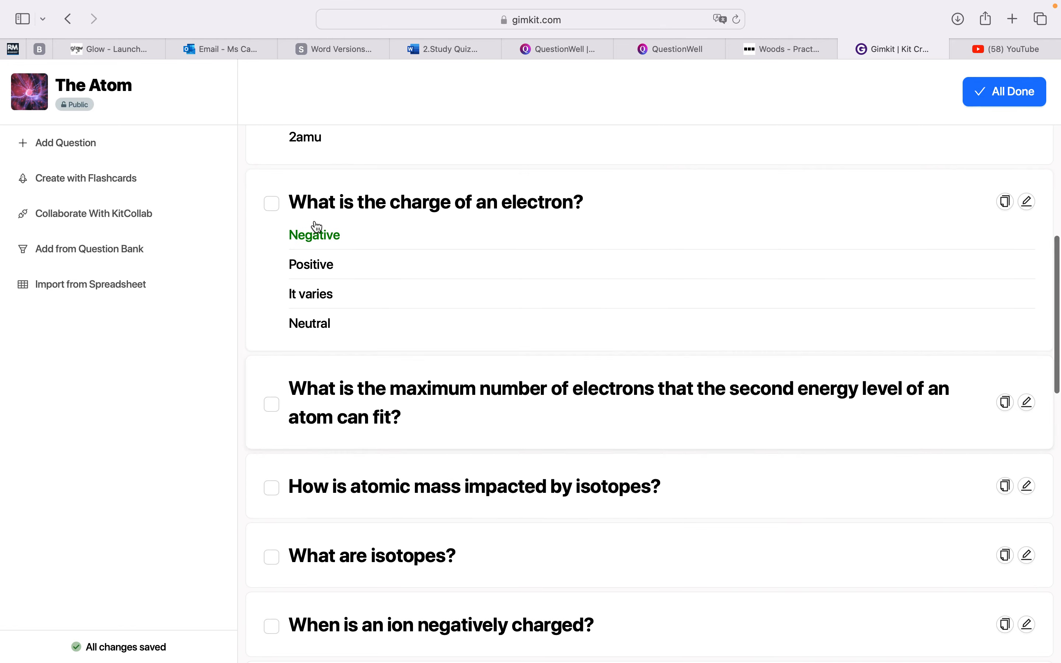
left_click(440, 419)
left_click(443, 422)
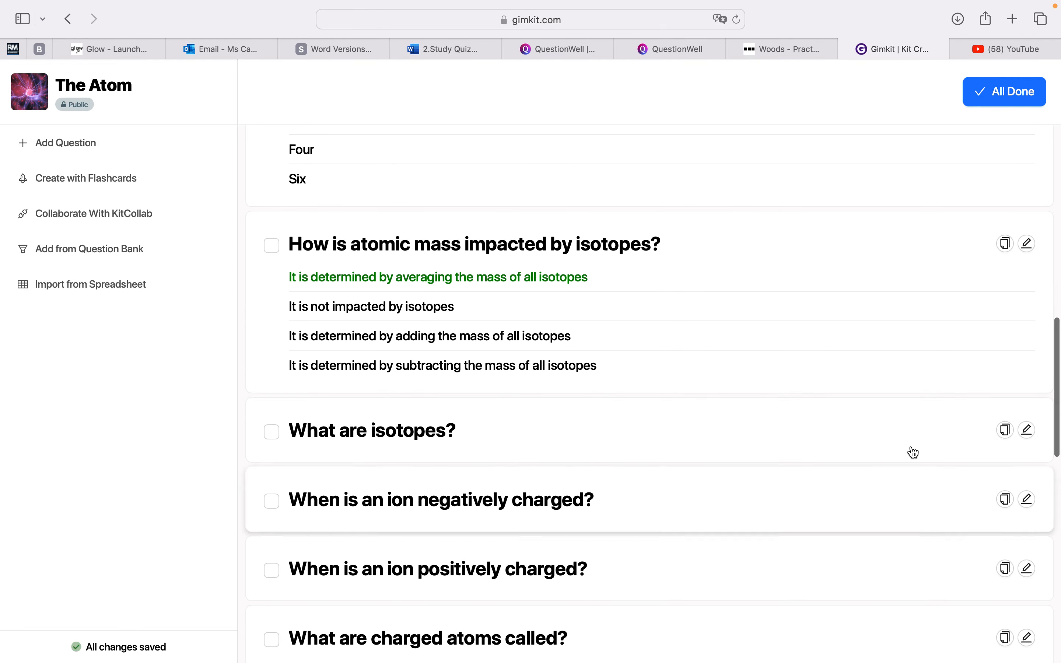
left_click(1028, 431)
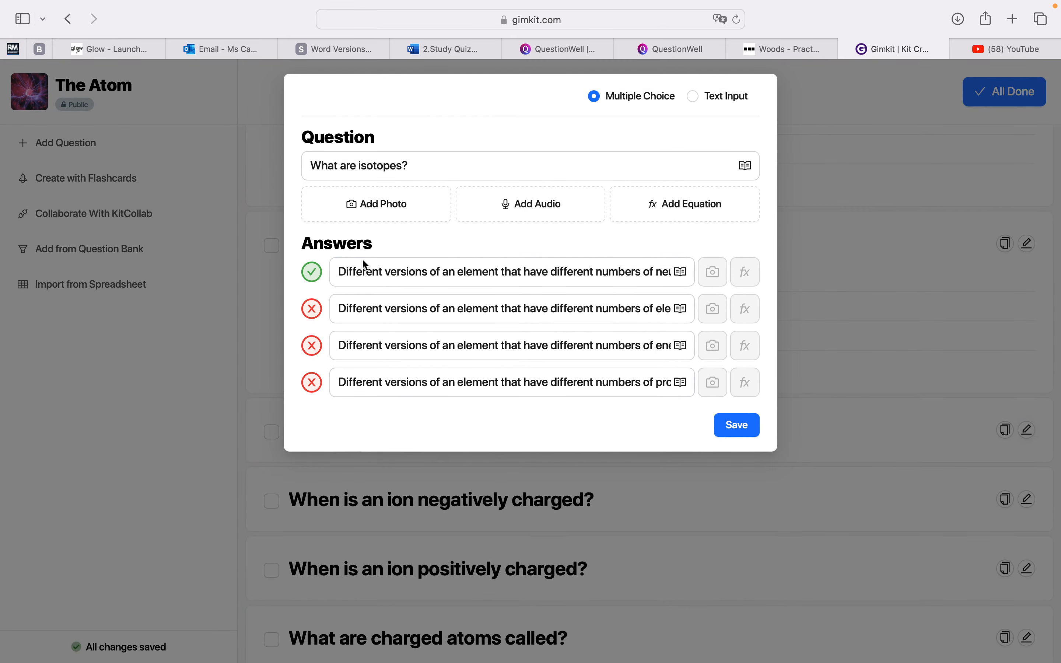
left_click(827, 138)
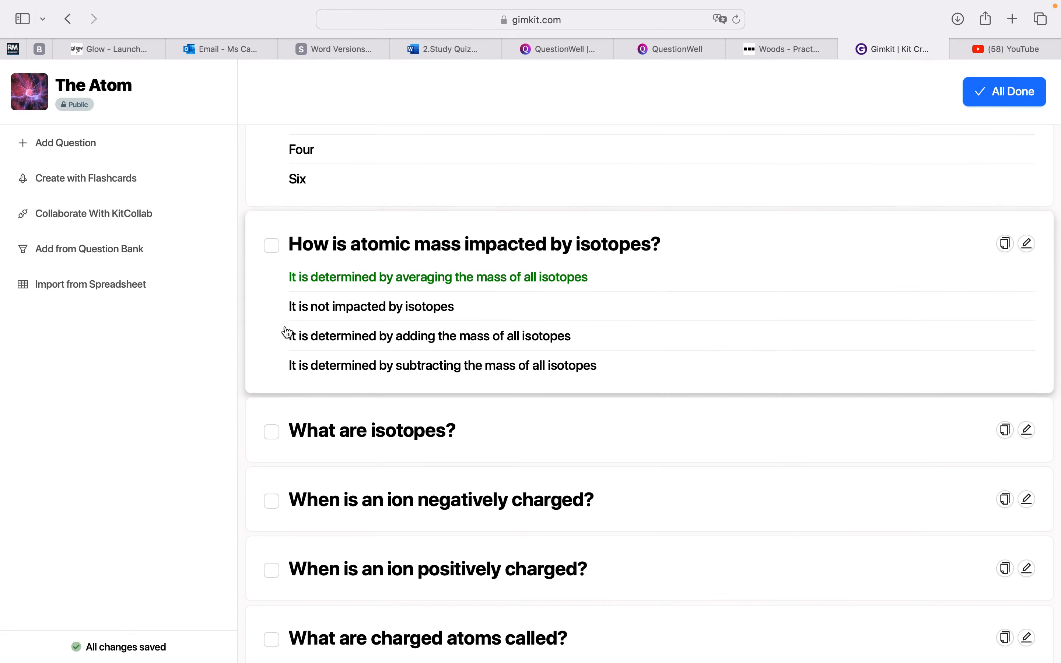
scroll(284, 332, "down", 5)
scroll(285, 332, "up", 8)
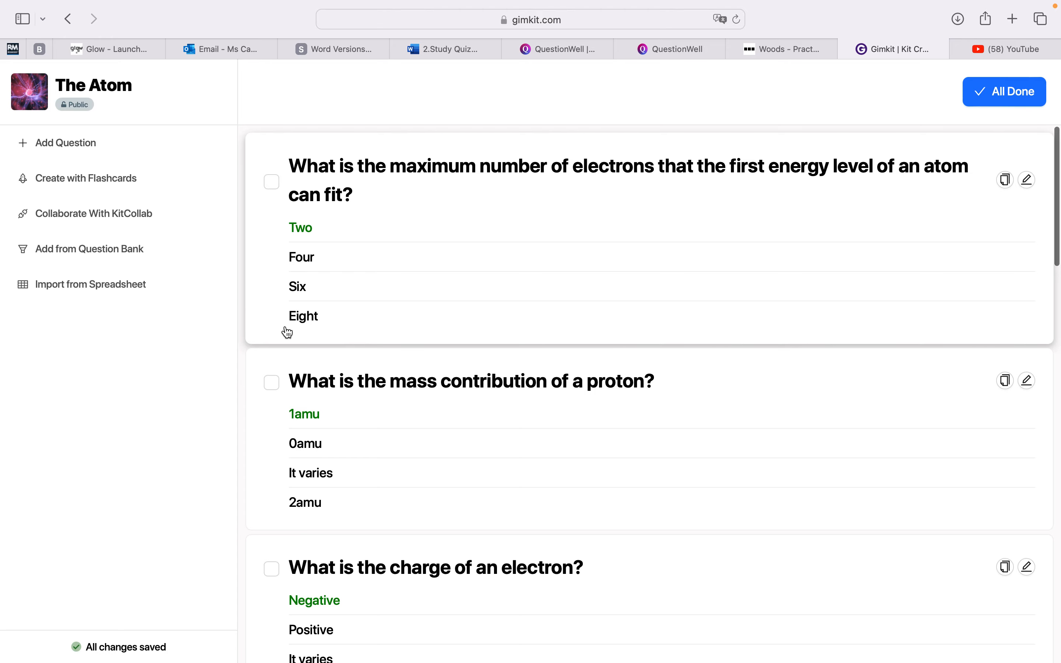
Glance at the original atom question set in QuestionWell, return to Gimkit and finish The Atom kit
left_click(657, 49)
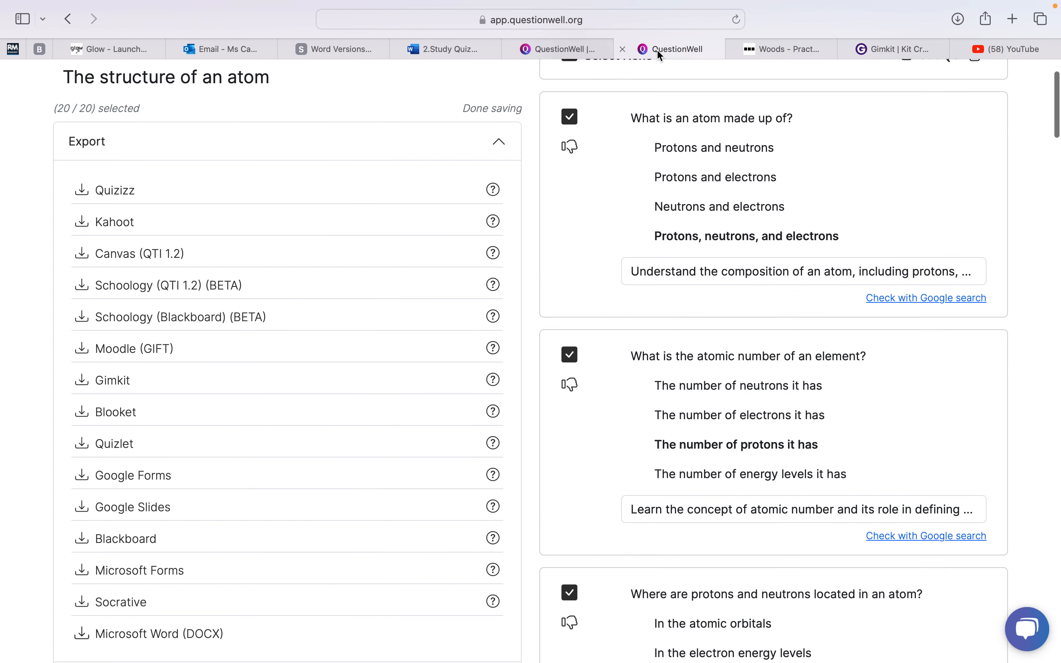
scroll(675, 252, "up", 3)
left_click(901, 44)
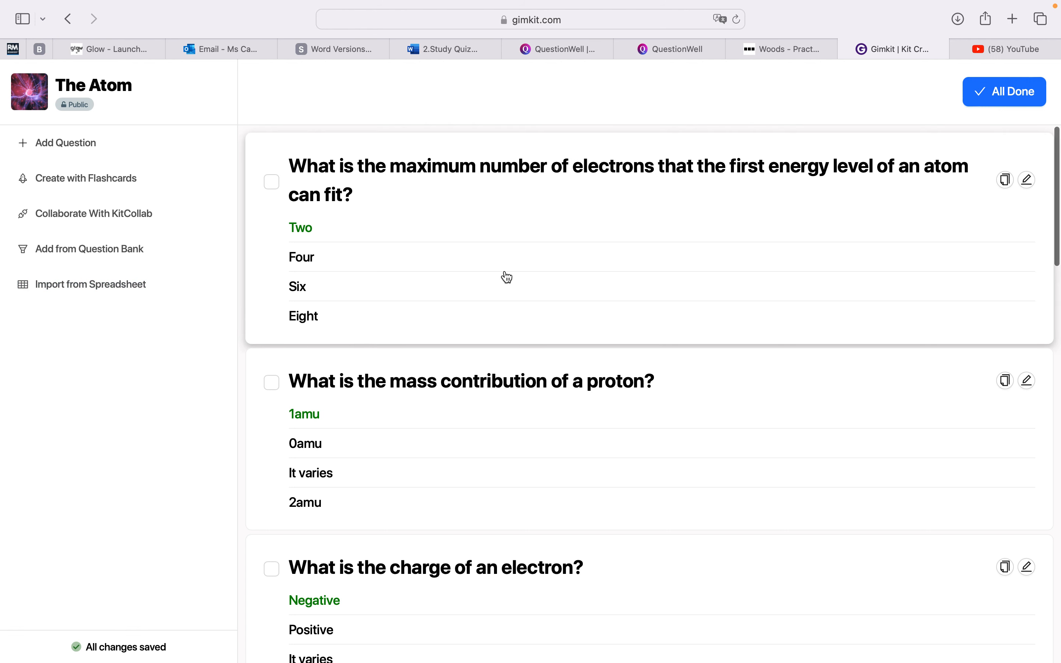
left_click(1018, 107)
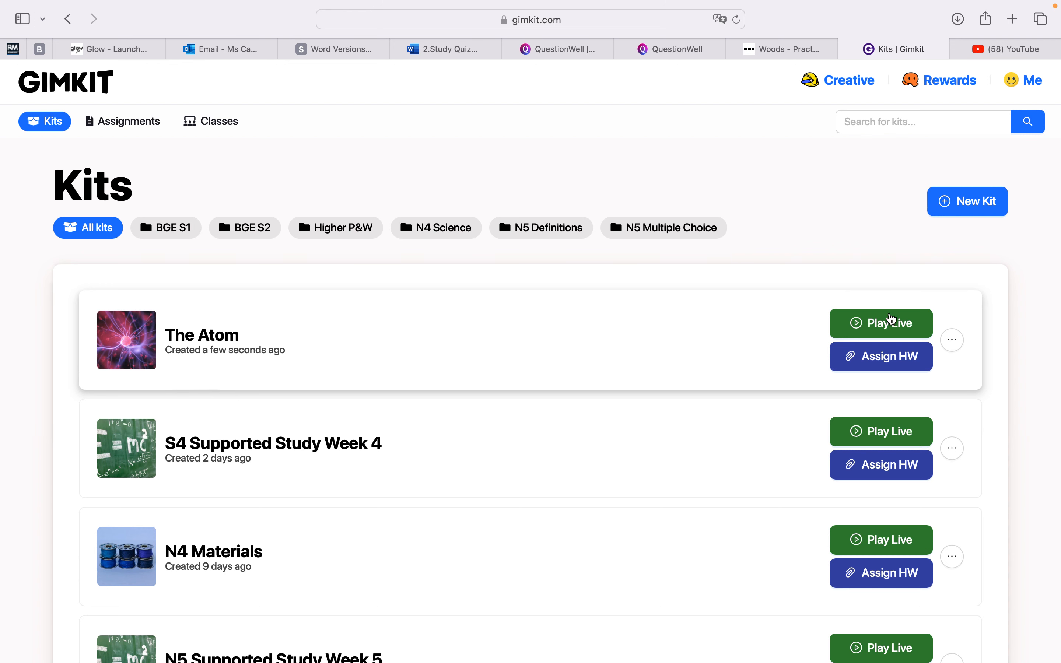
Switch back to QuestionWell and start a new question set based on a YouTube video
left_click(792, 49)
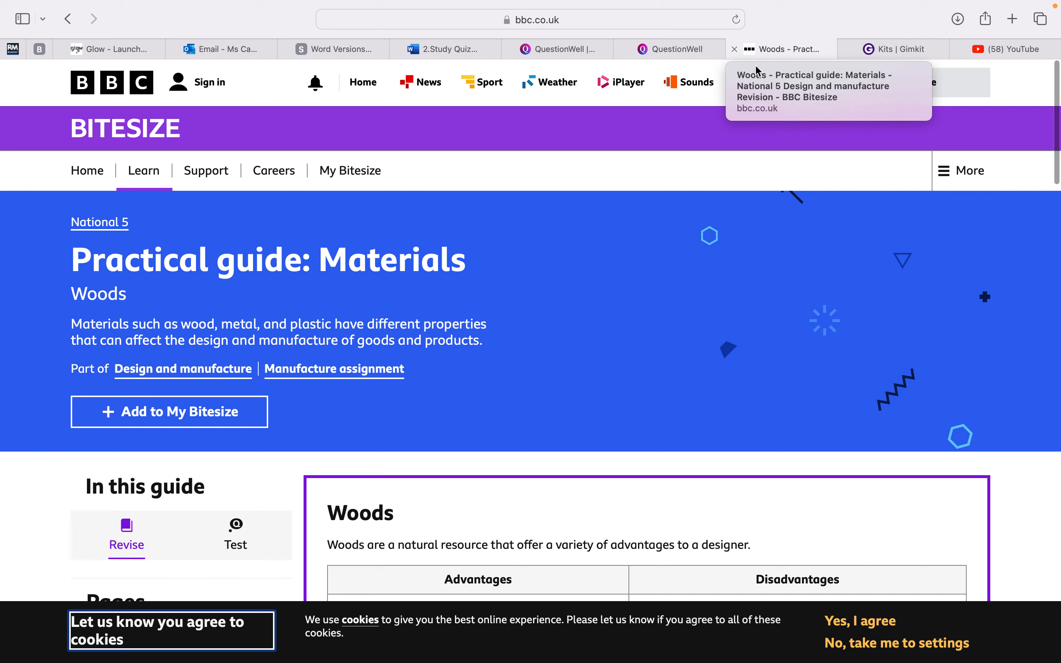
left_click(689, 49)
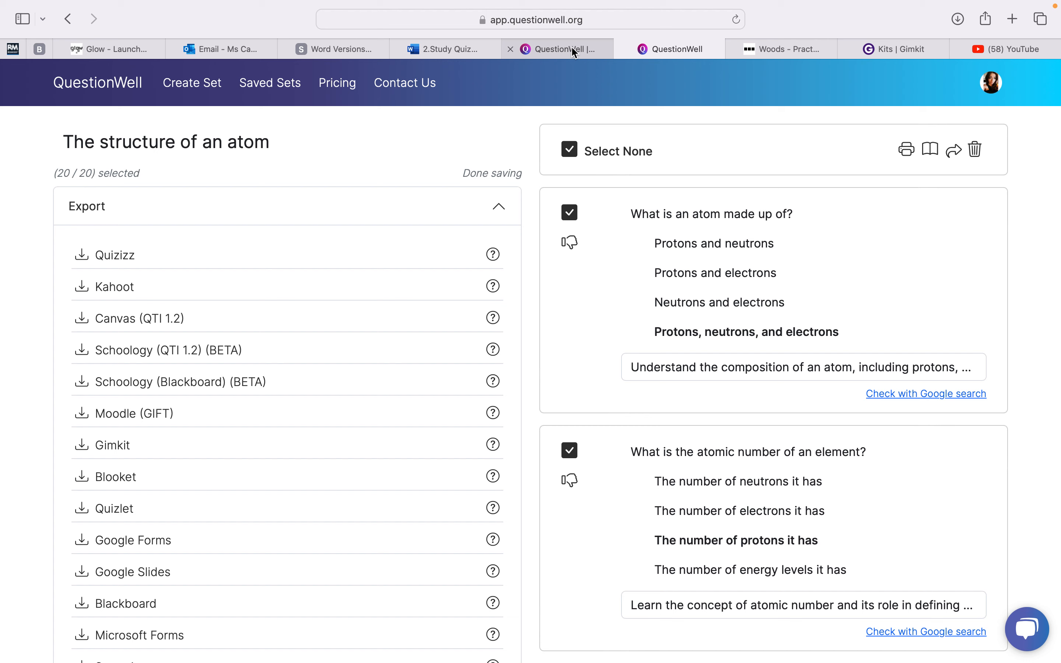
left_click(197, 84)
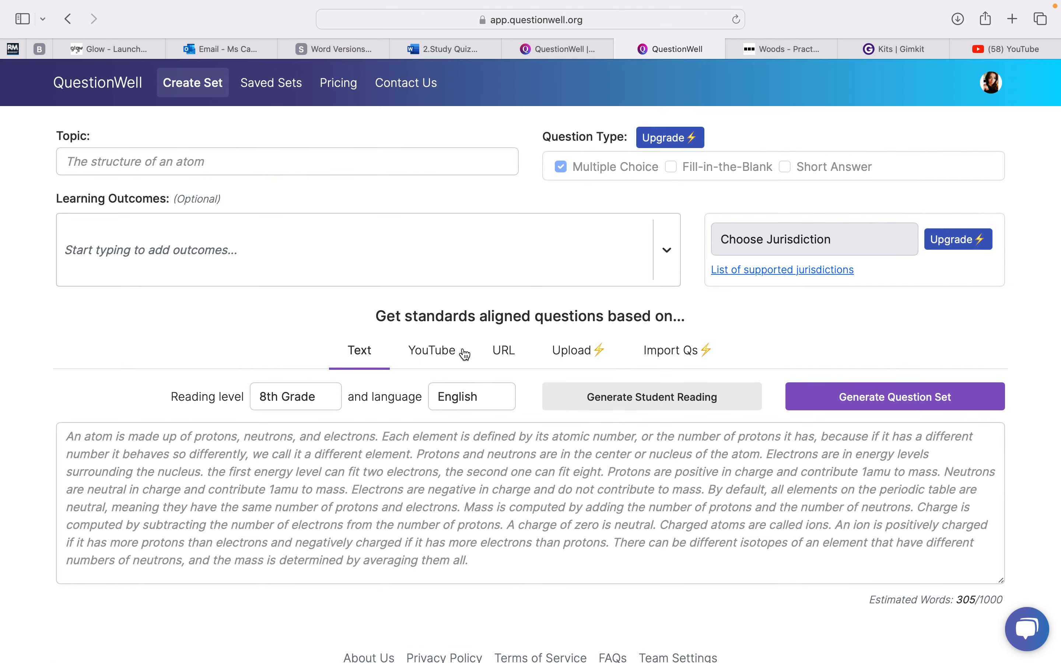
left_click(452, 356)
Search YouTube videos for "Photosynthesis" and choose "What Is Photosynthesis? | Biology | FuseSchool" as the source
left_click(454, 396)
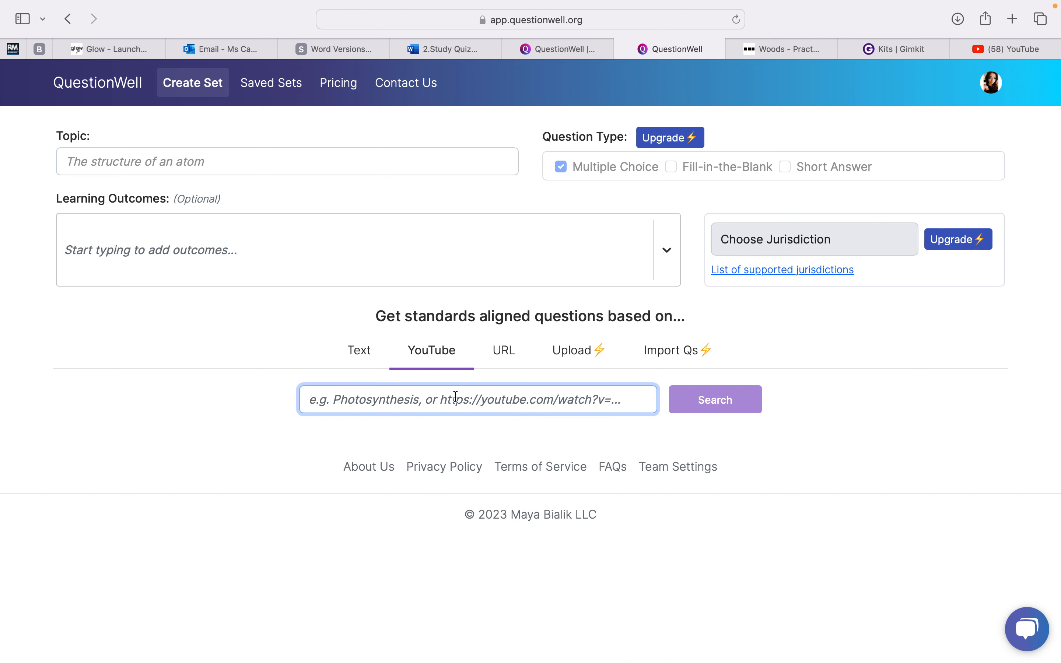
type("Pho")
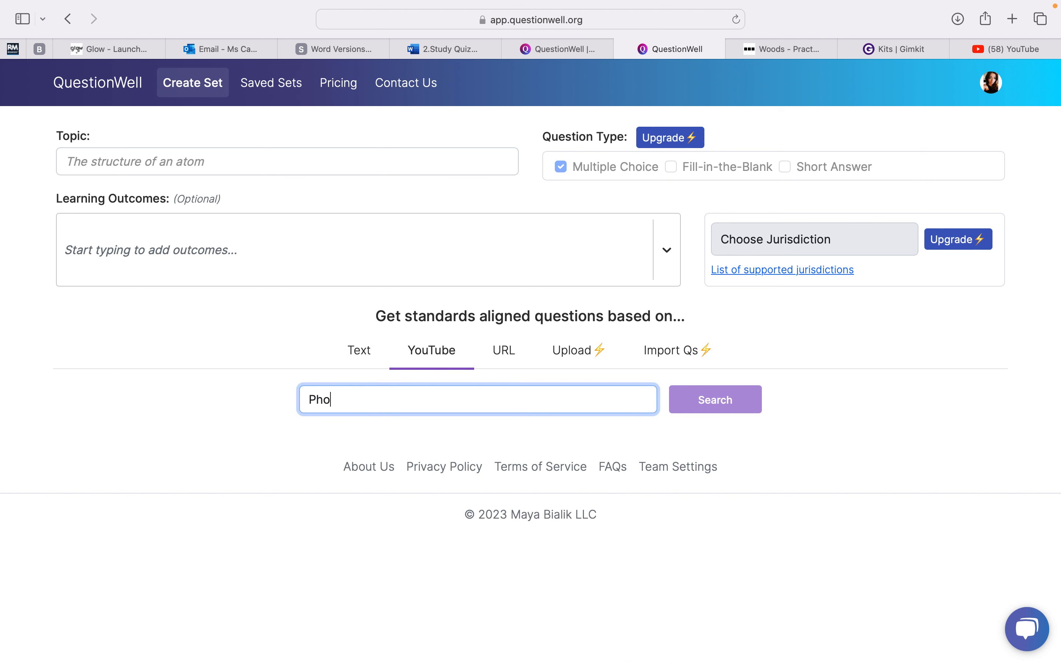
type("tos")
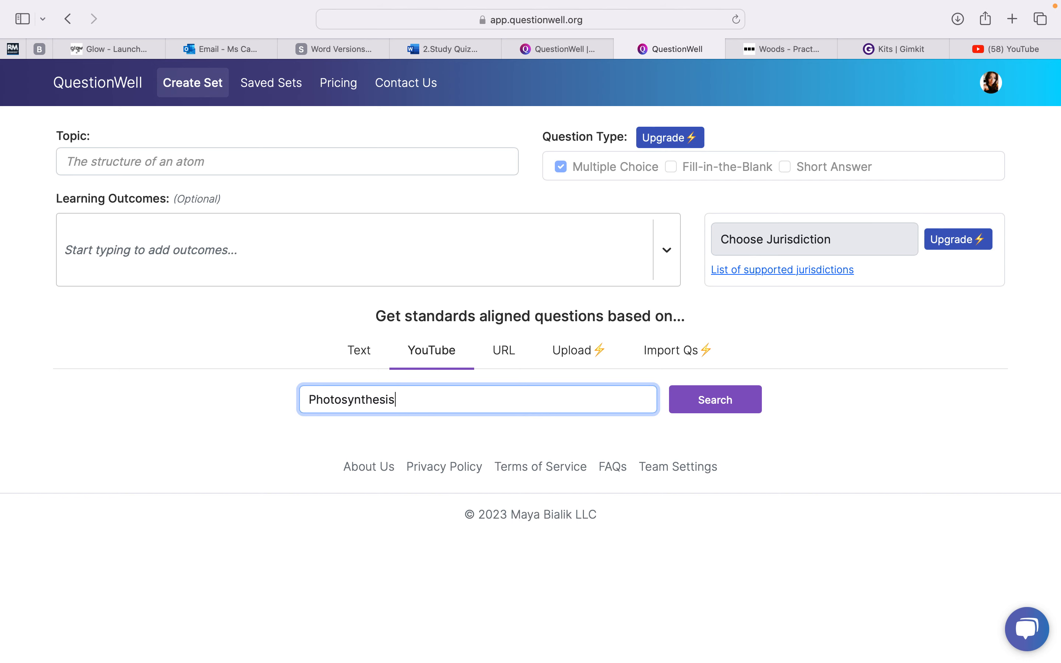
type("ynthesis")
key("Return")
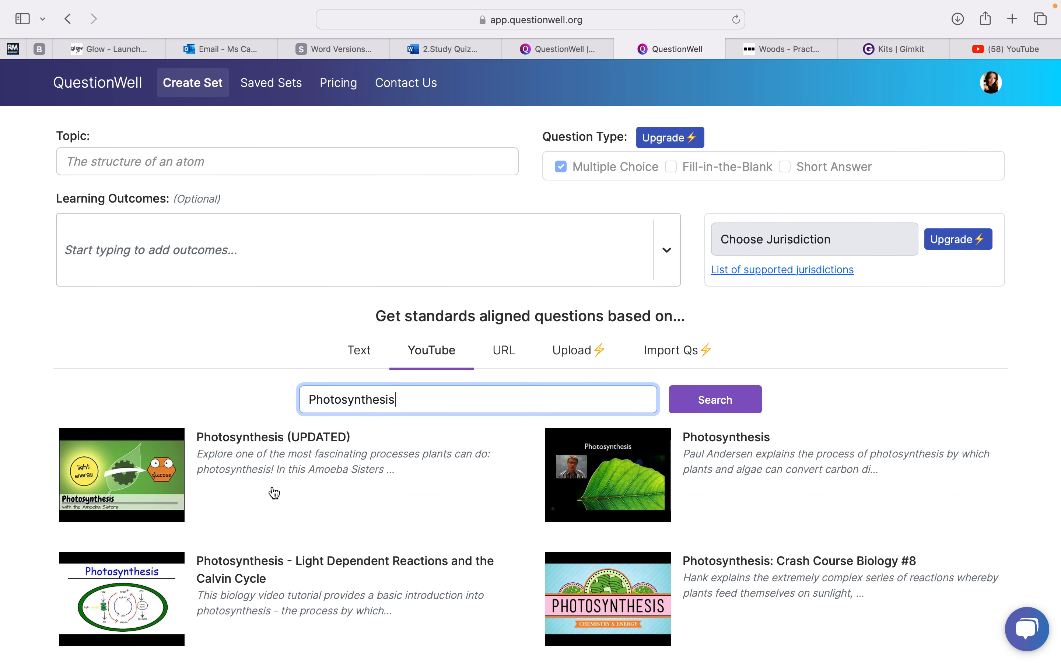
scroll(275, 493, "down", 10)
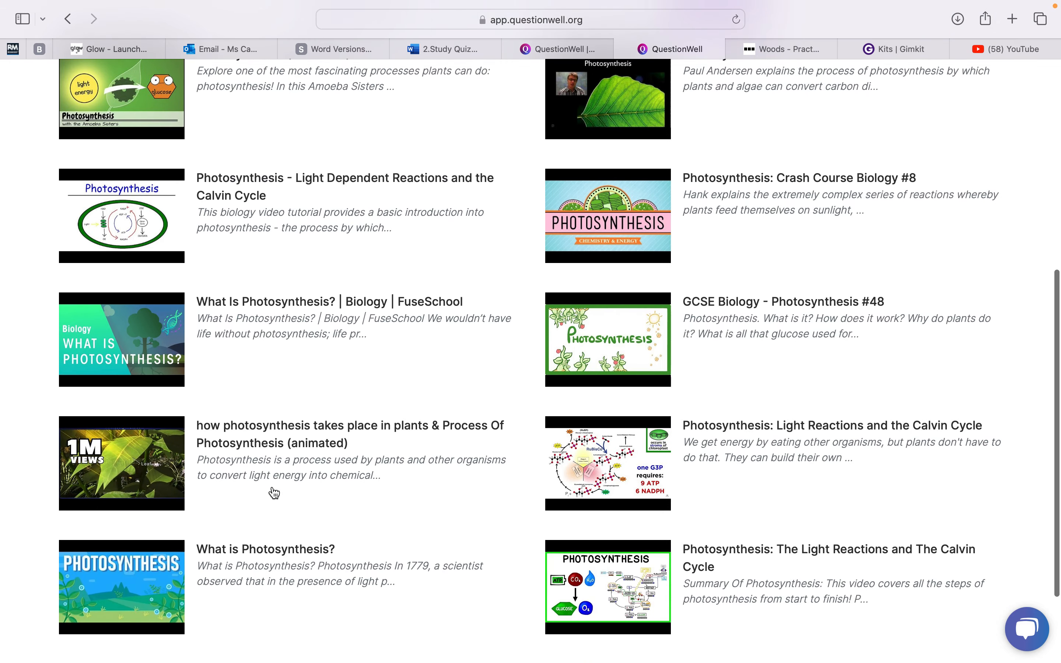
scroll(275, 493, "down", 1)
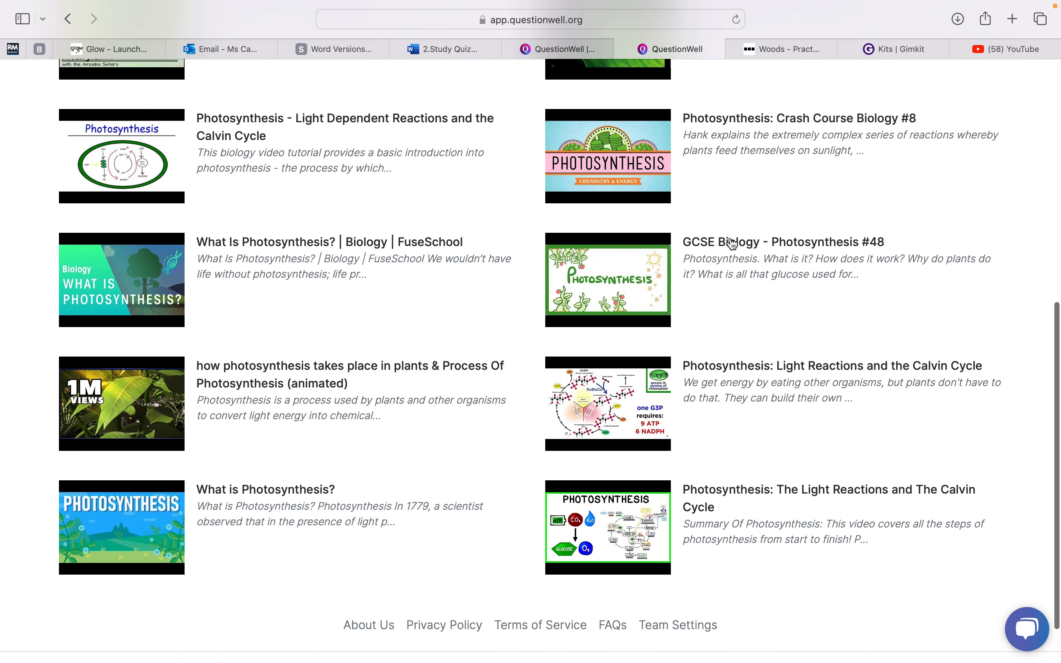
left_click(143, 258)
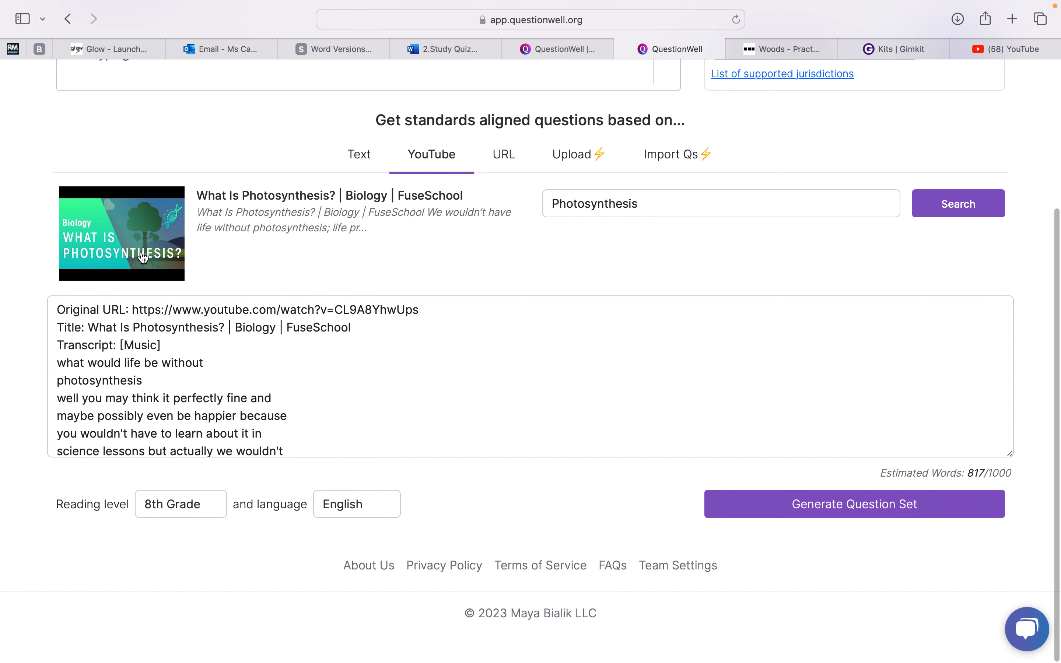
Look through the video transcript and delete its "Transcript: [Music]" line
scroll(231, 397, "down", 10)
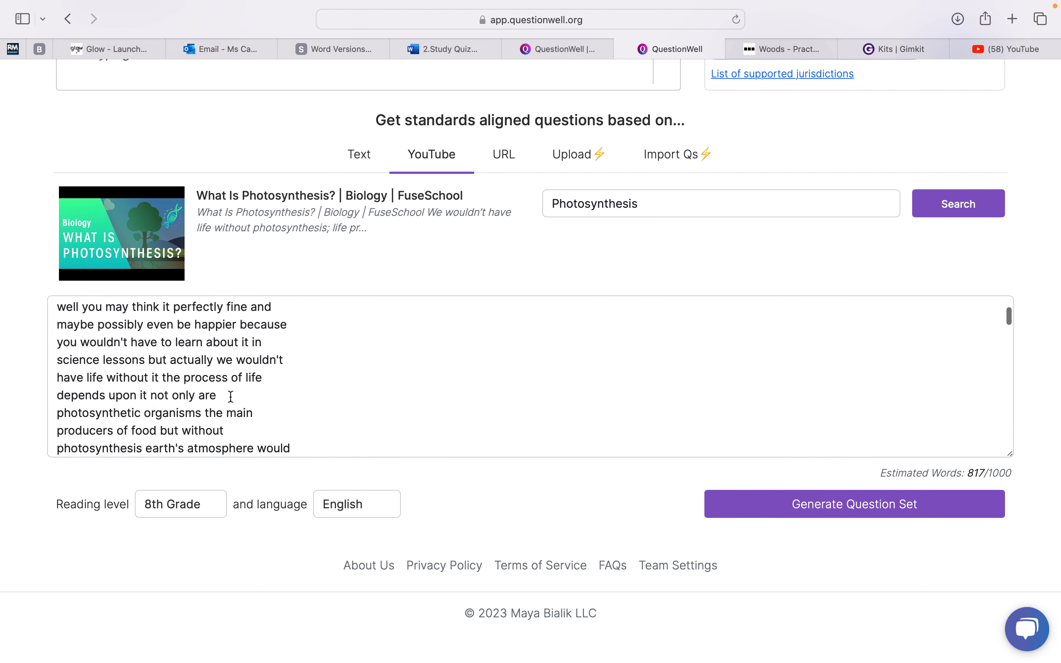
scroll(231, 397, "down", 10)
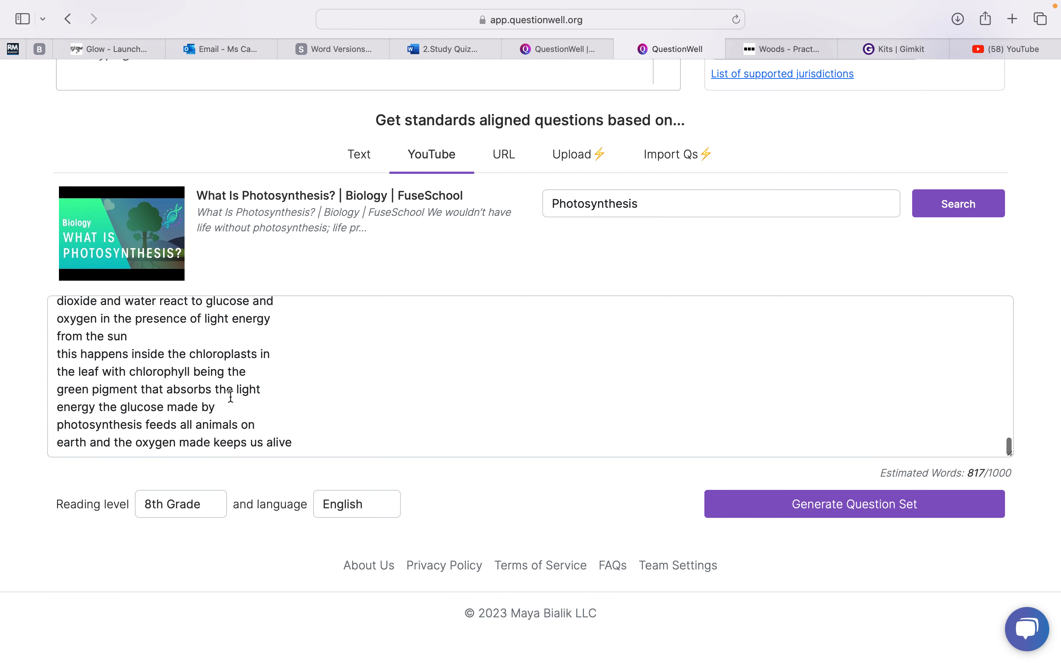
scroll(230, 396, "up", 2)
scroll(231, 397, "up", 15)
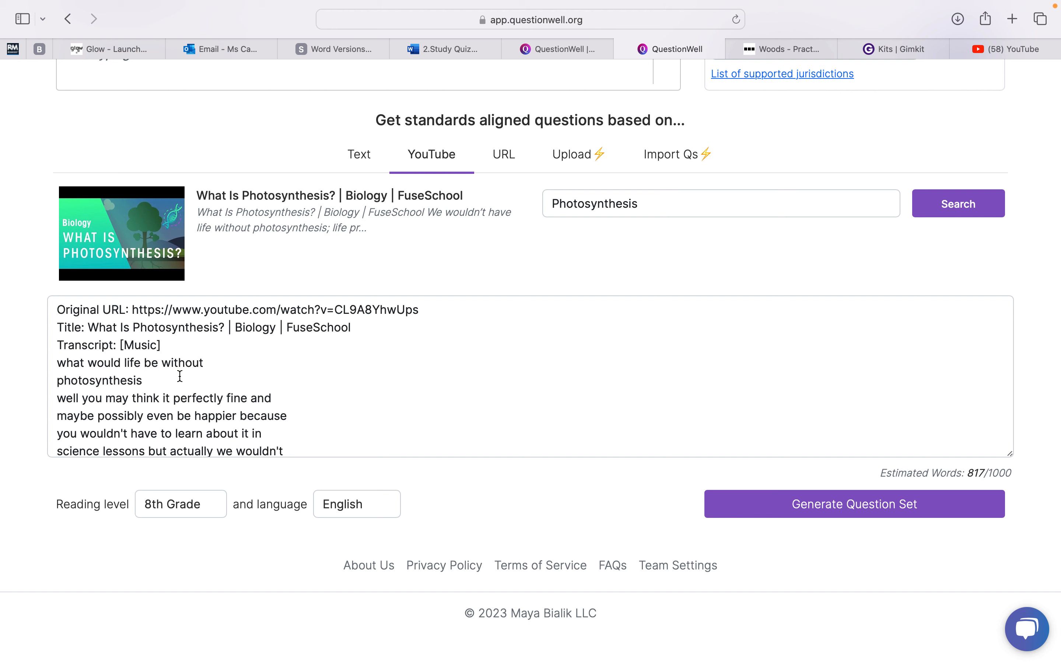
left_click_drag(161, 345, 57, 345)
key("BackSpace")
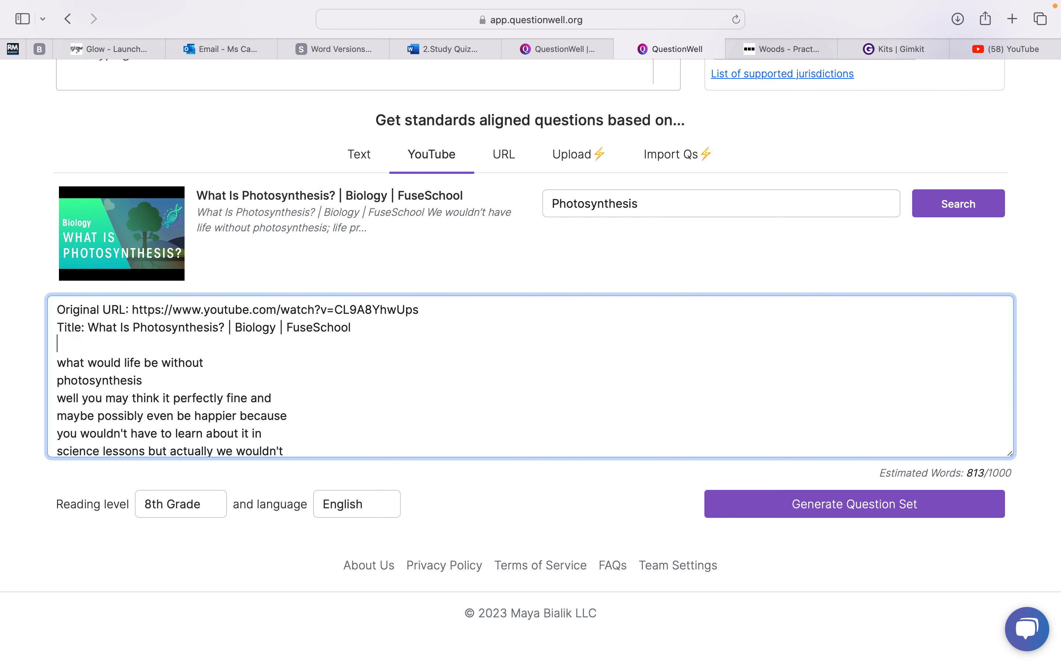
key("BackSpace")
Check the edited transcript through to its end and generate the question set from it
scroll(144, 354, "down", 12)
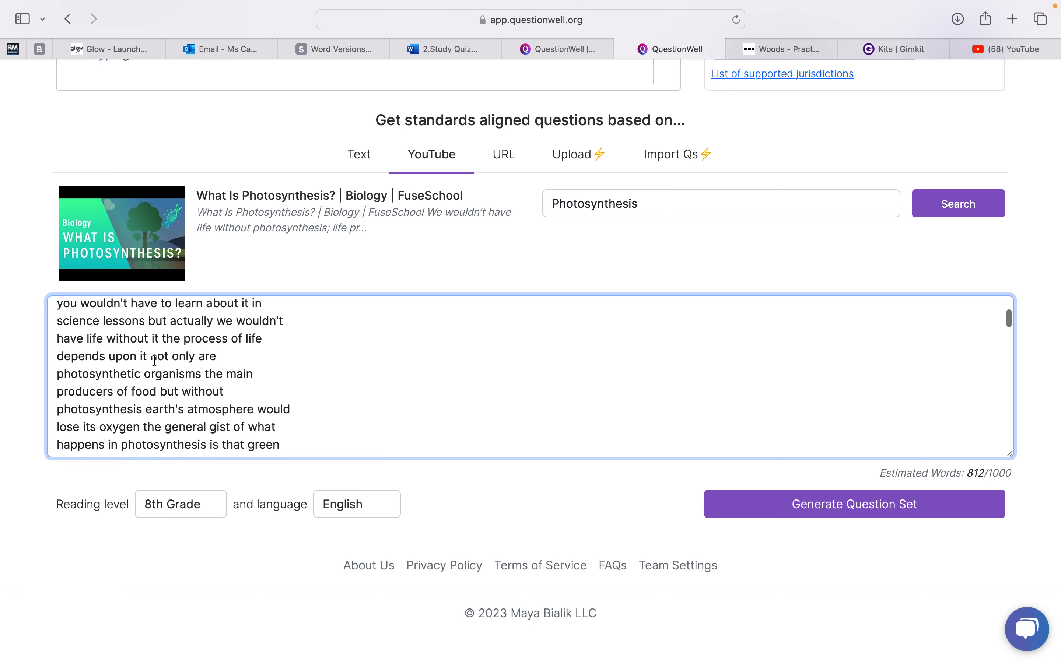
scroll(154, 360, "down", 20)
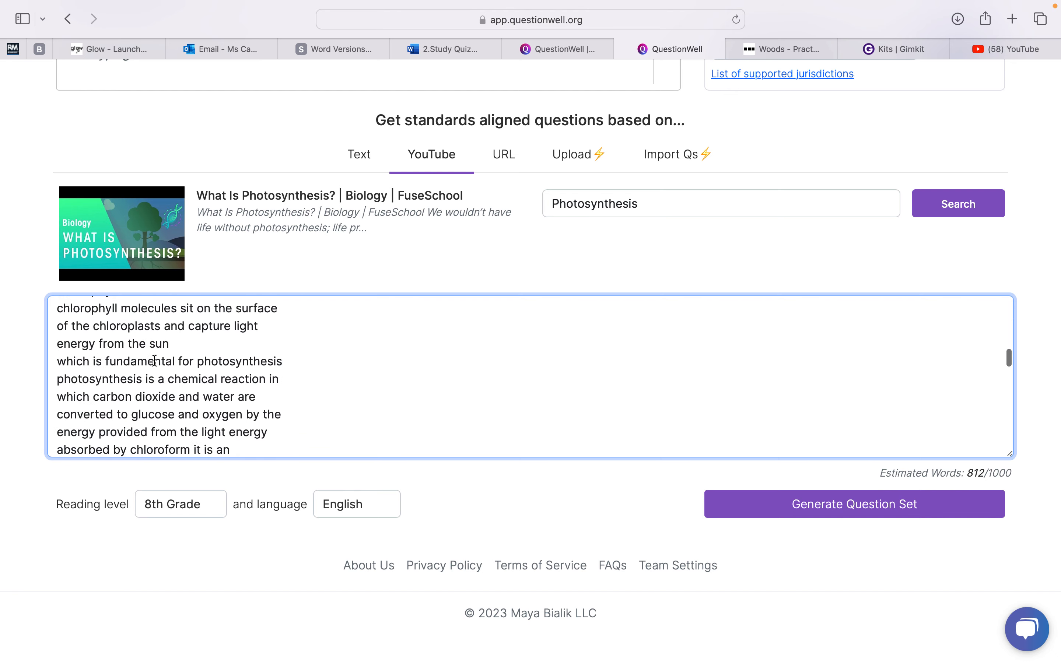
scroll(154, 361, "down", 20)
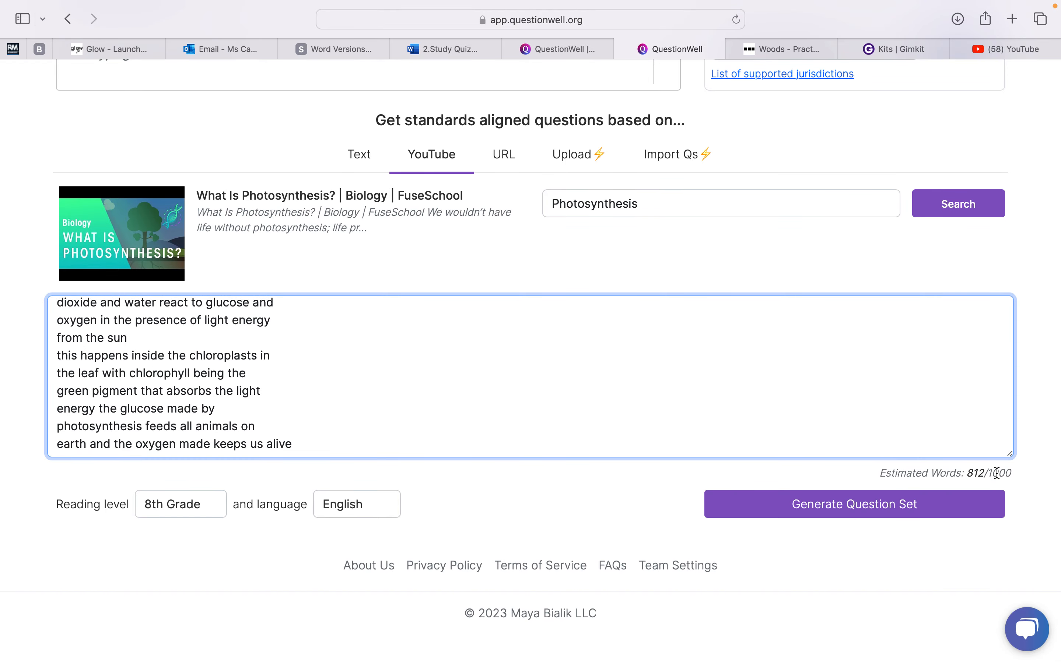
left_click(919, 510)
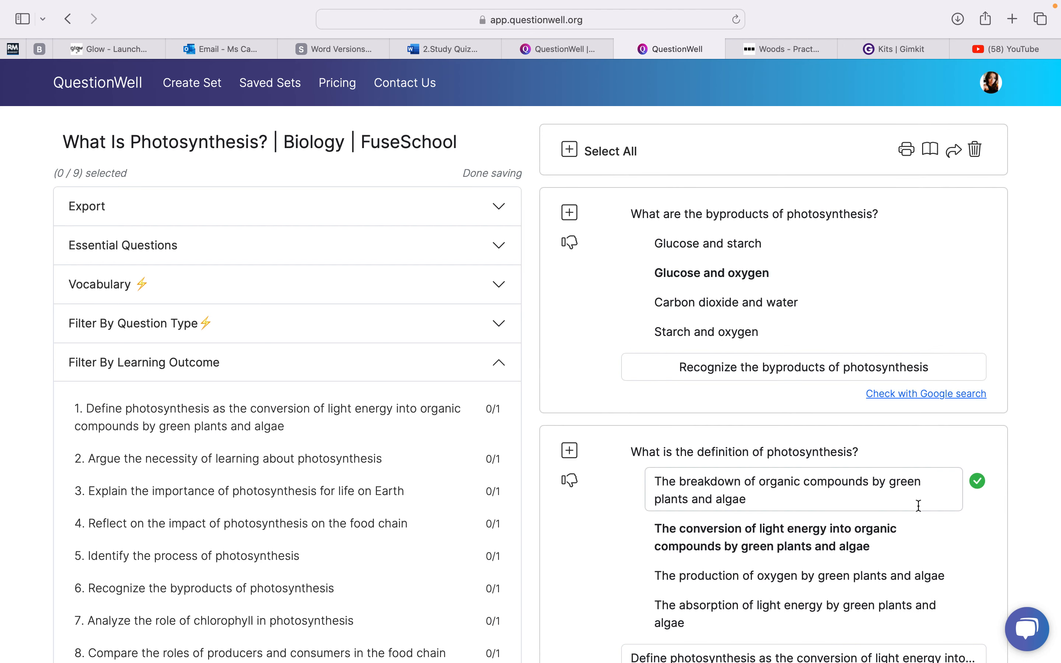
Look through the generated photosynthesis questions and select all of them
left_click(416, 209)
left_click(420, 213)
scroll(624, 285, "down", 15)
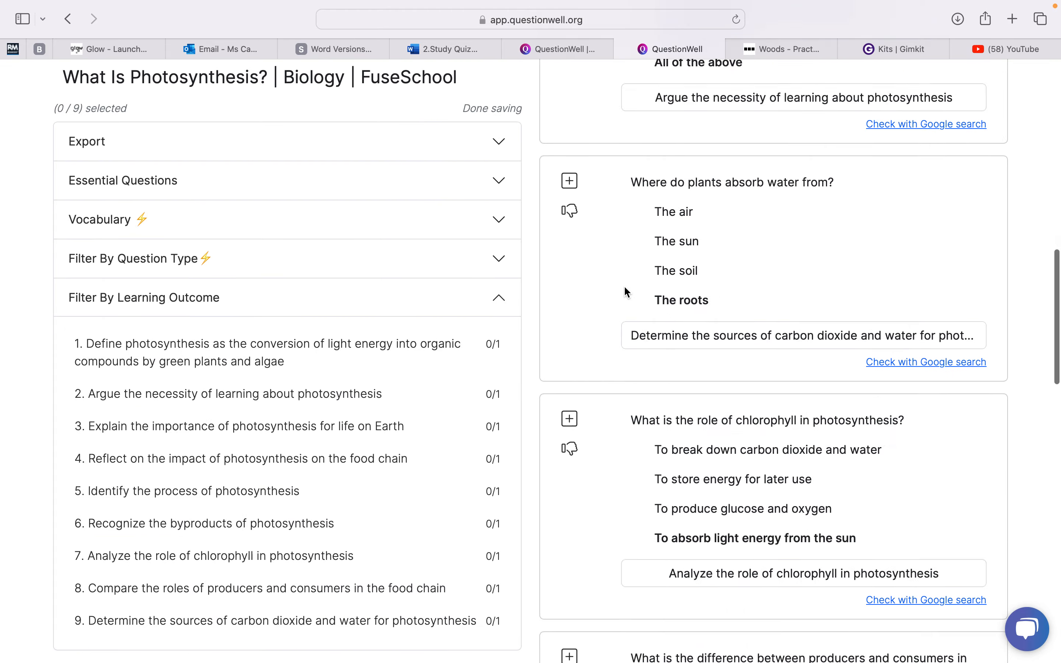
scroll(624, 288, "up", 20)
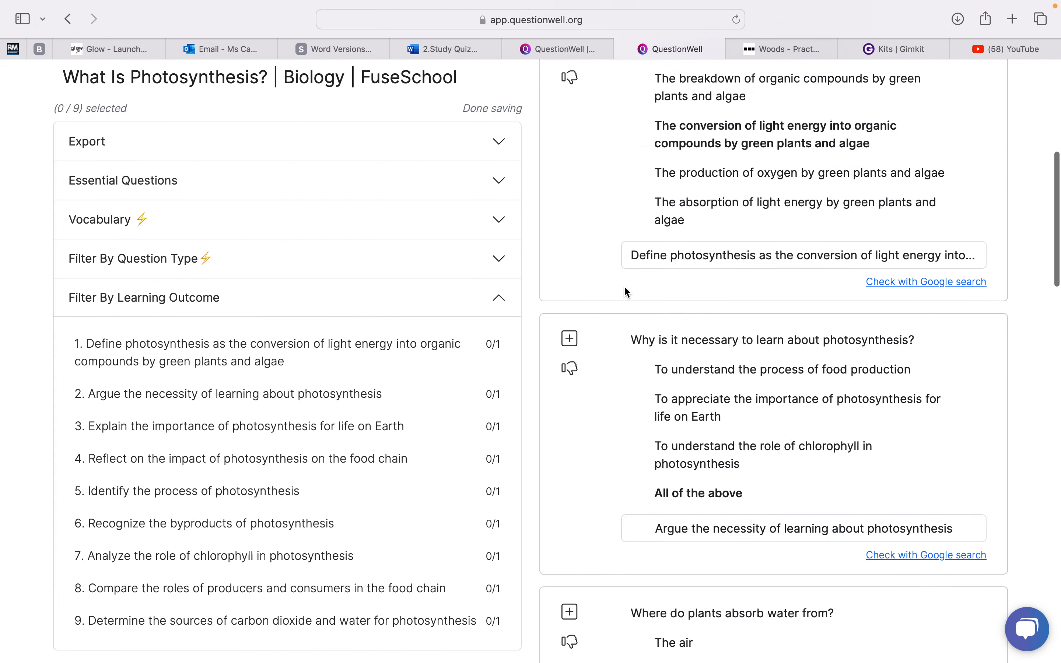
scroll(628, 291, "down", 3)
left_click(571, 151)
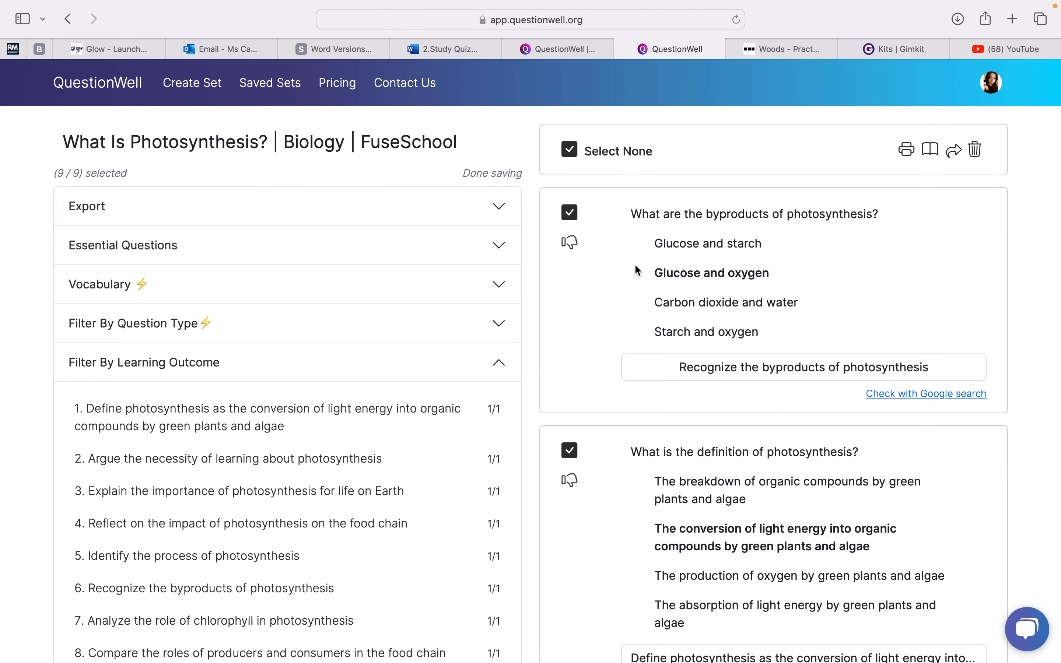
Export all the selected photosynthesis questions in Microsoft Forms format and dismiss the completion notice
scroll(633, 266, "down", 15)
scroll(634, 265, "up", 15)
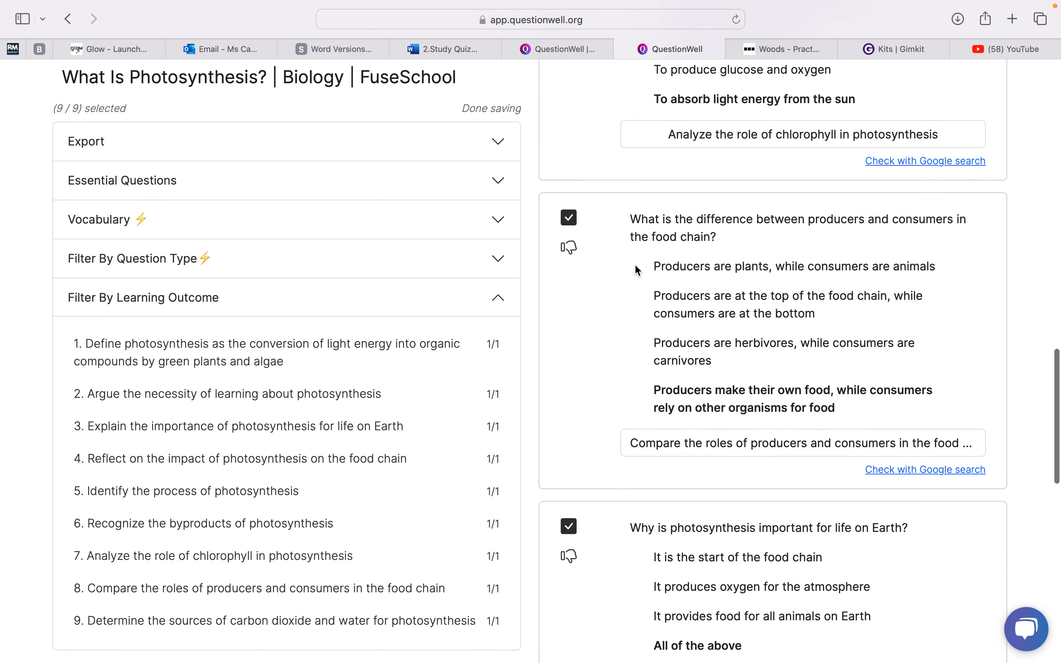
left_click(390, 144)
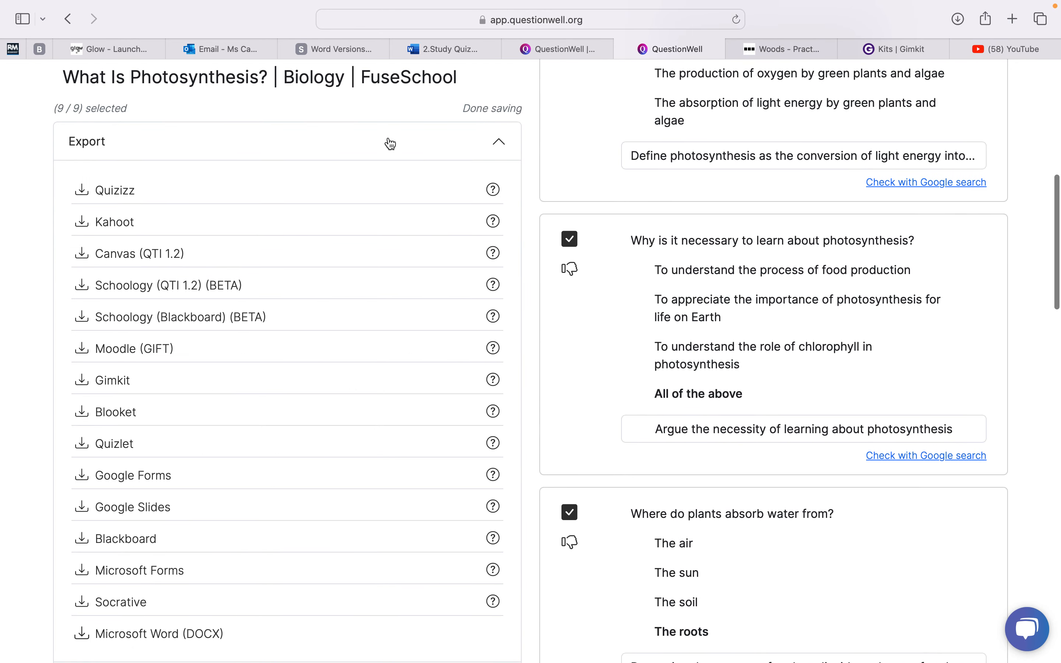
left_click(83, 570)
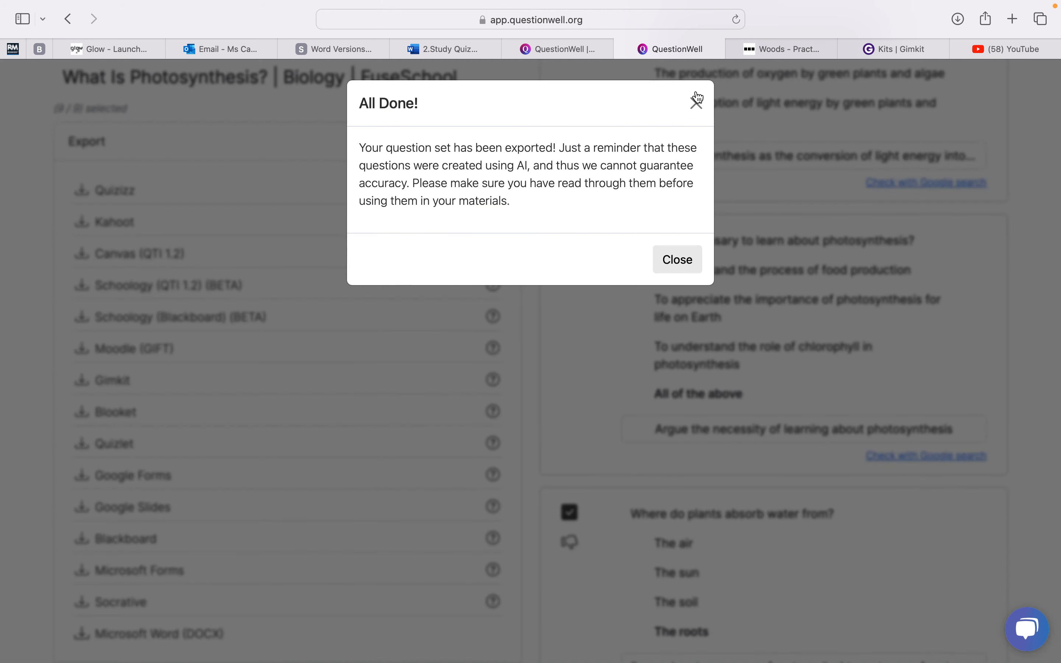
left_click(698, 99)
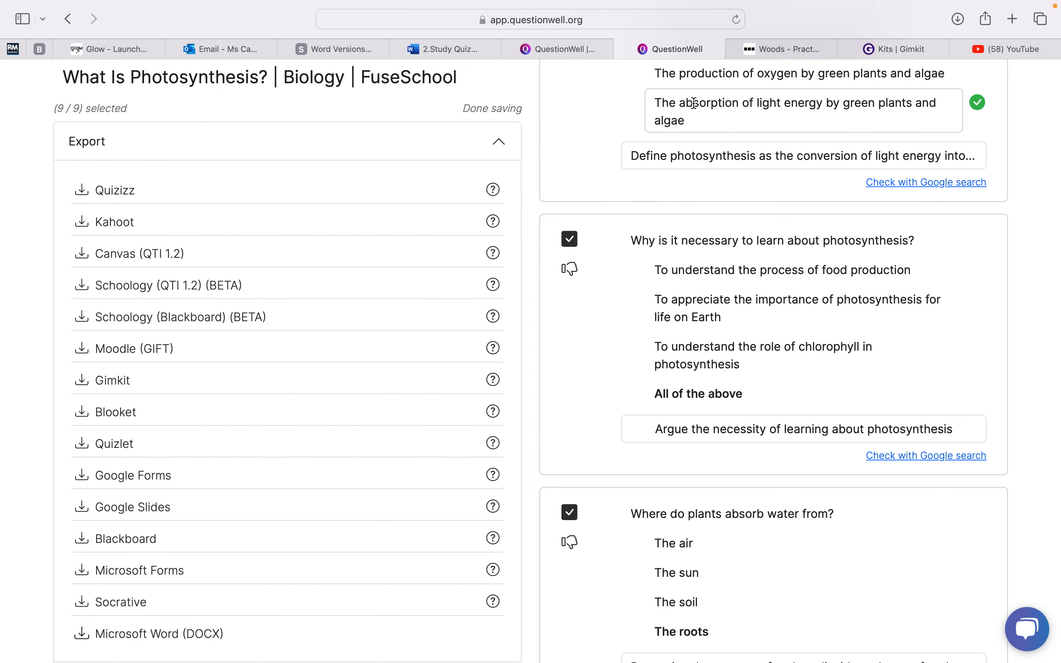
Switch to Outlook and open Microsoft Forms from its Microsoft 365 app list
left_click(216, 47)
left_click(58, 108)
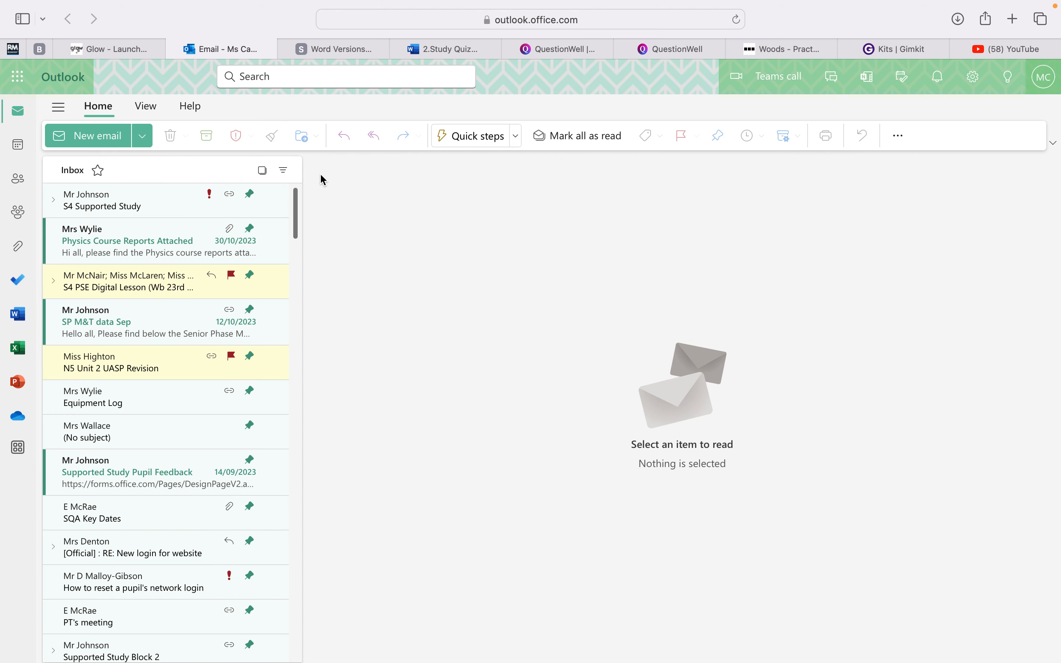
left_click(18, 77)
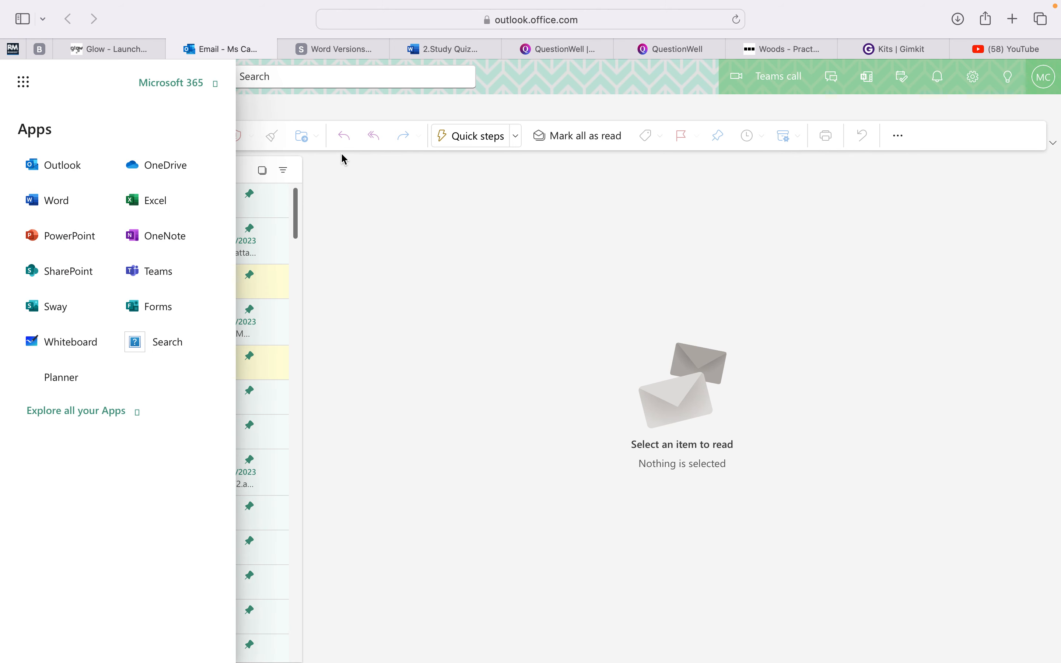
left_click(168, 306)
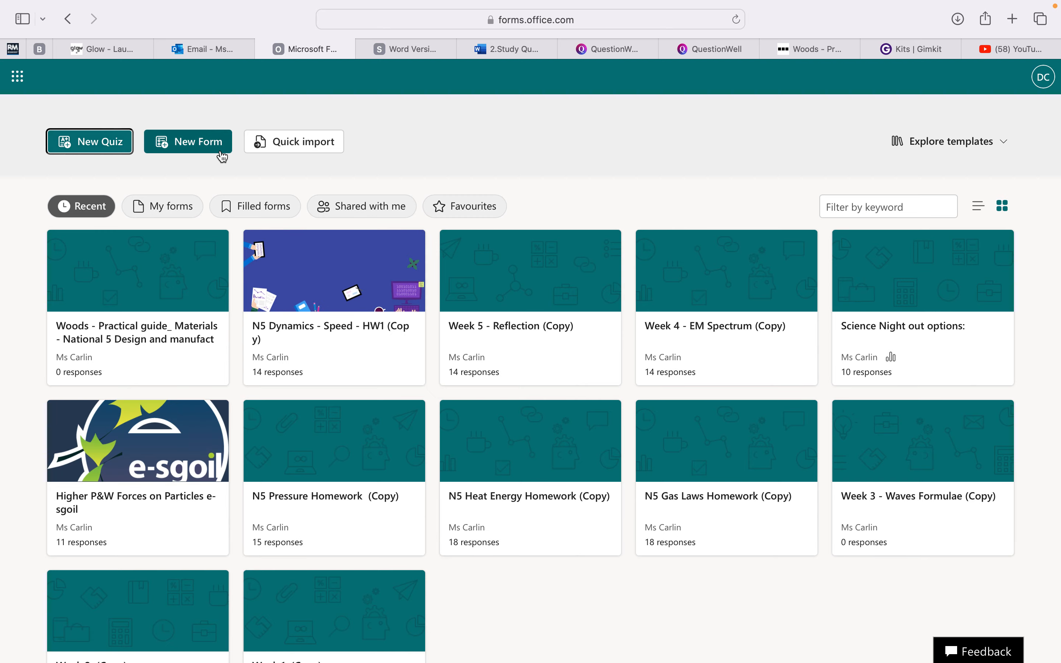
Quick-import "What Is Photosynthesis? | Biology | FuseSchool.docx" from Downloads into Forms as a quiz
left_click(294, 156)
left_click(514, 377)
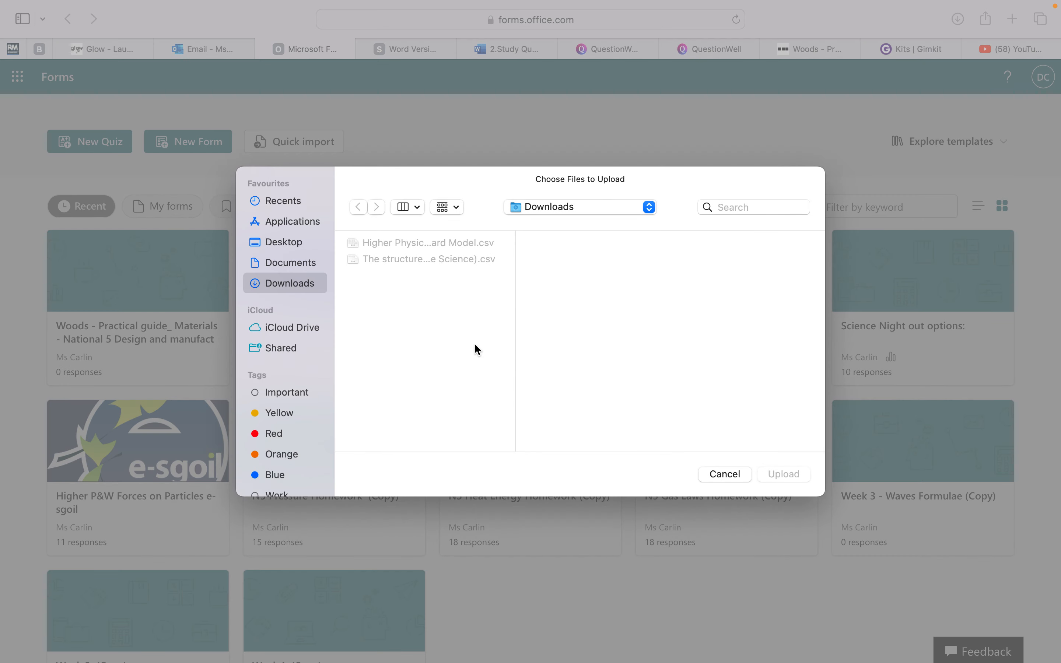
scroll(431, 262, "down", 15)
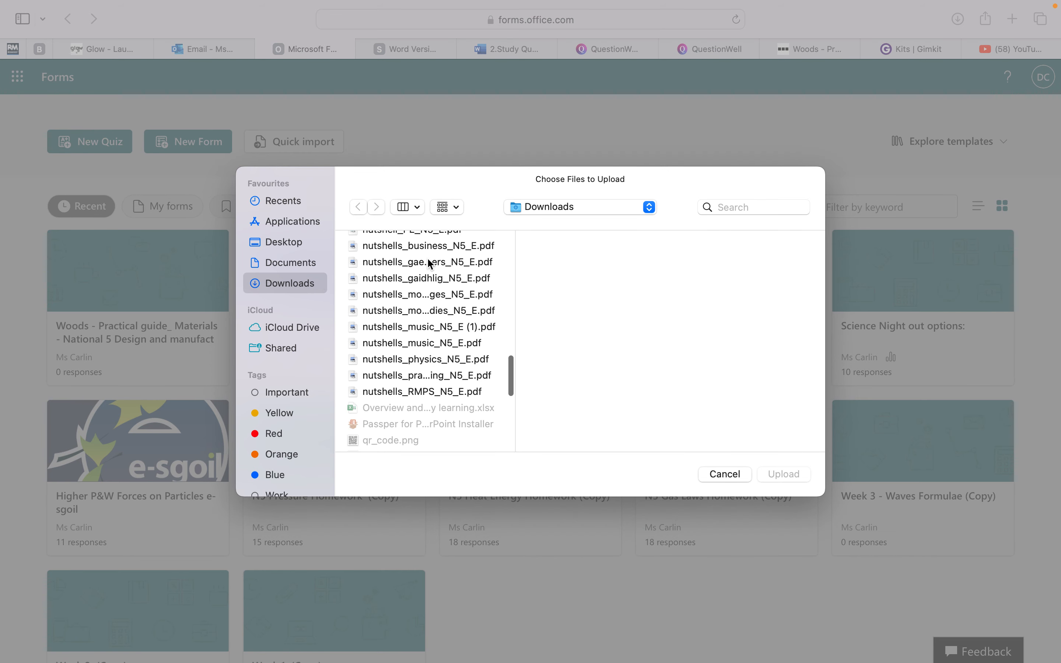
scroll(430, 264, "up", 5)
scroll(427, 257, "down", 15)
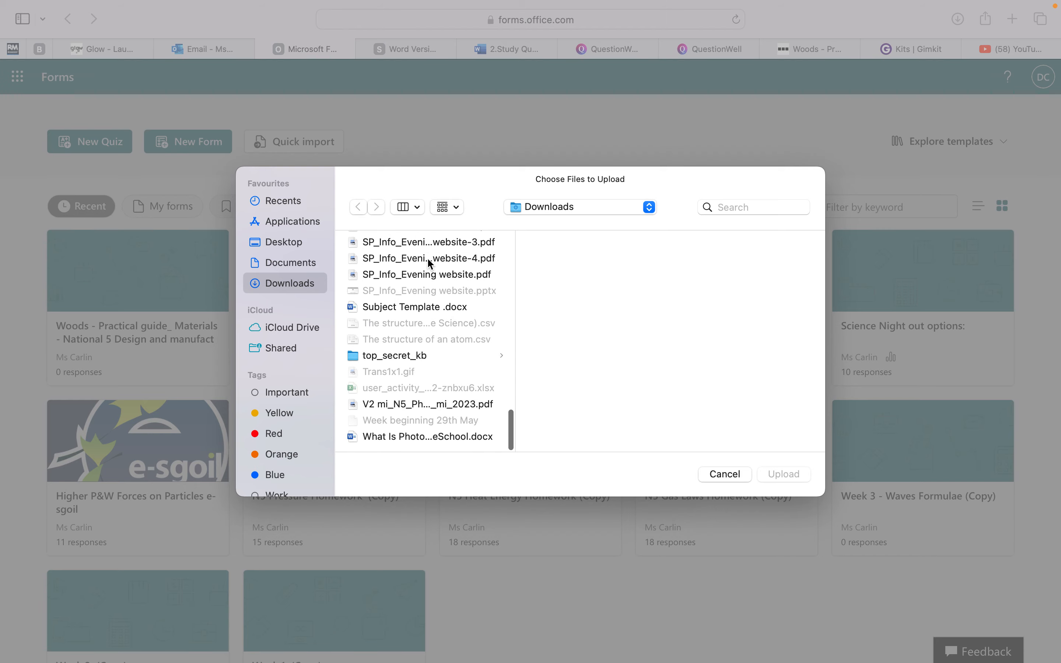
left_click(436, 442)
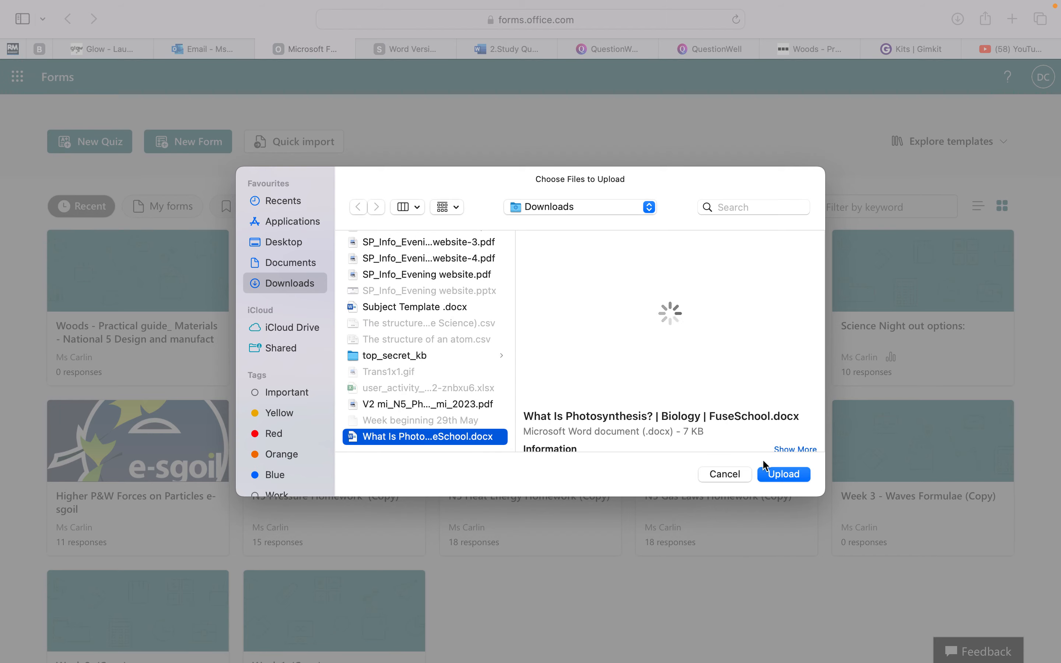
left_click(786, 474)
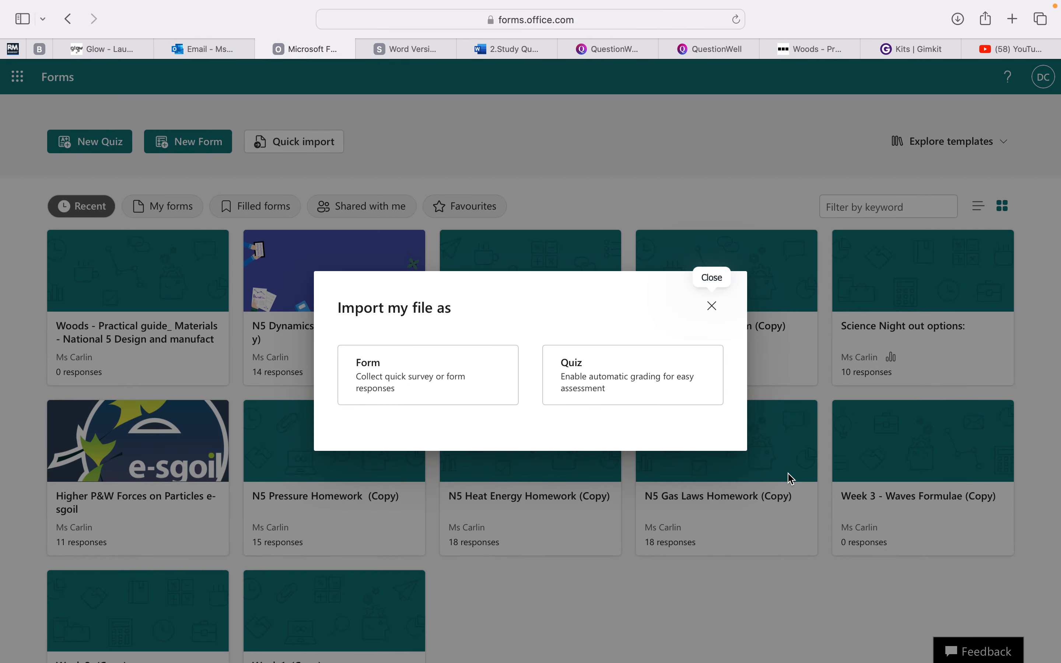
left_click(645, 391)
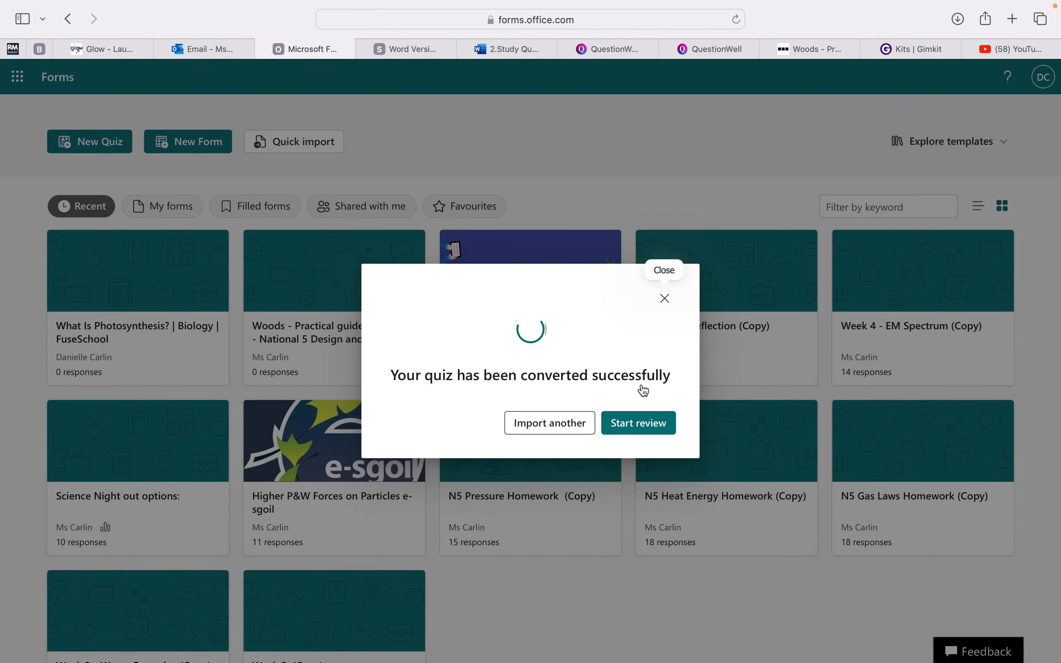
Dismiss the conversion dialog, open the imported photosynthesis quiz and look through its questions to the end
left_click(664, 298)
left_click(136, 350)
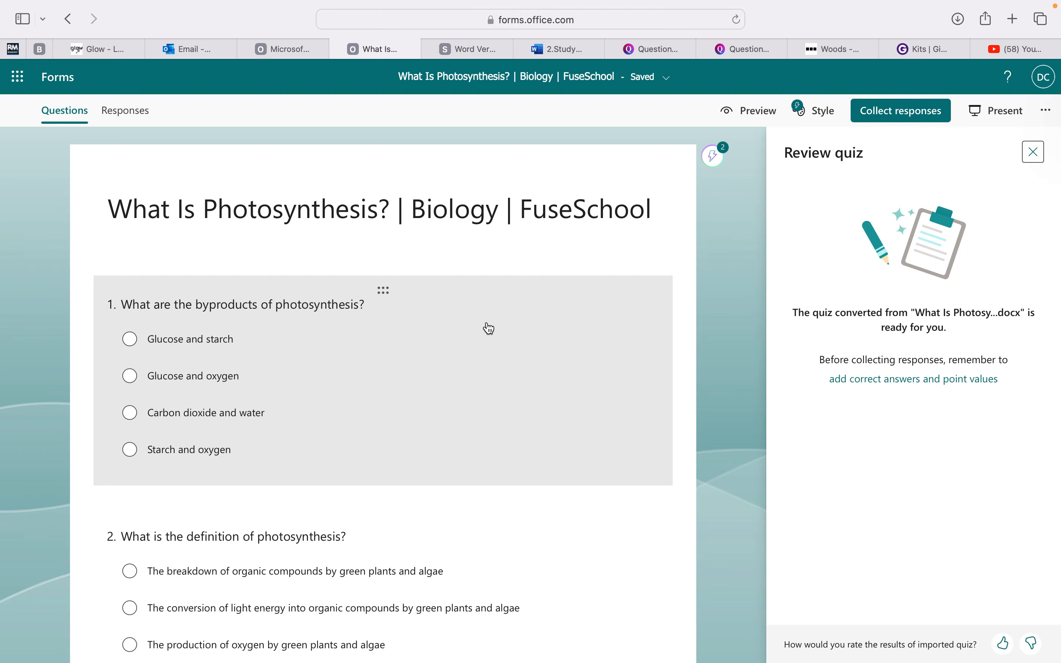
scroll(484, 334, "down", 15)
scroll(487, 330, "down", 15)
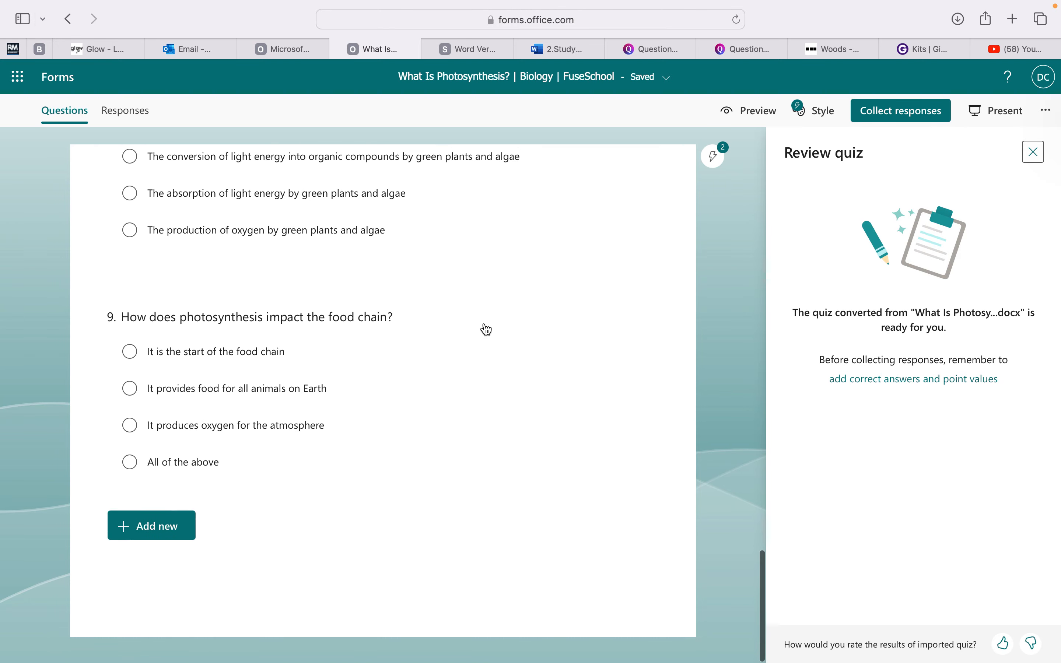
scroll(486, 330, "up", 20)
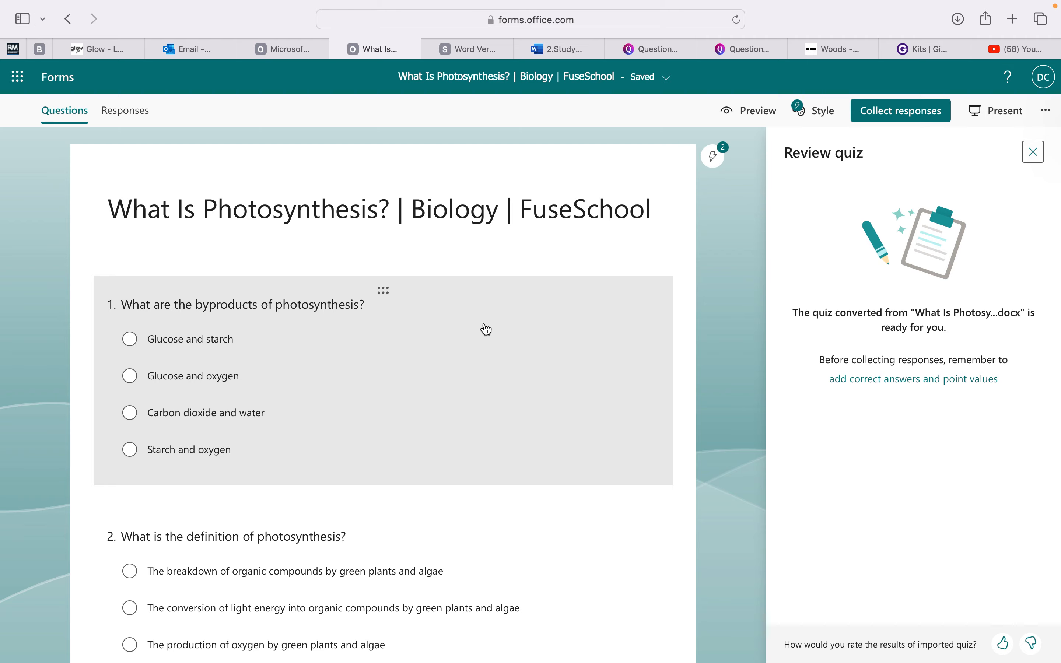
scroll(487, 330, "down", 20)
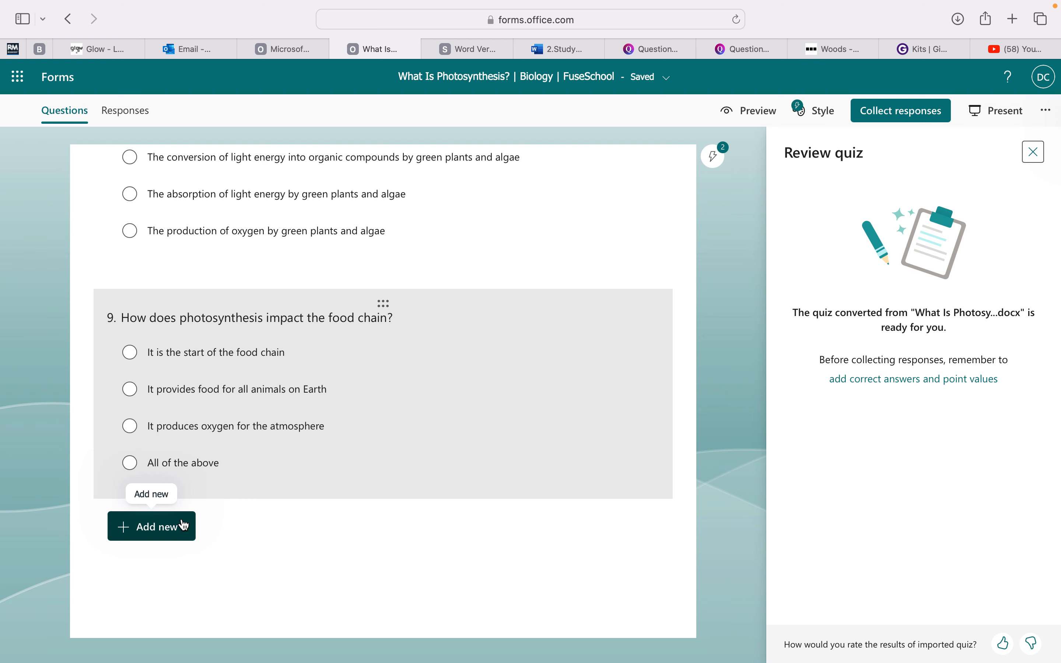
Switch to the BBC Bitesize Woods page and copy its web address
left_click(828, 48)
left_click(599, 25)
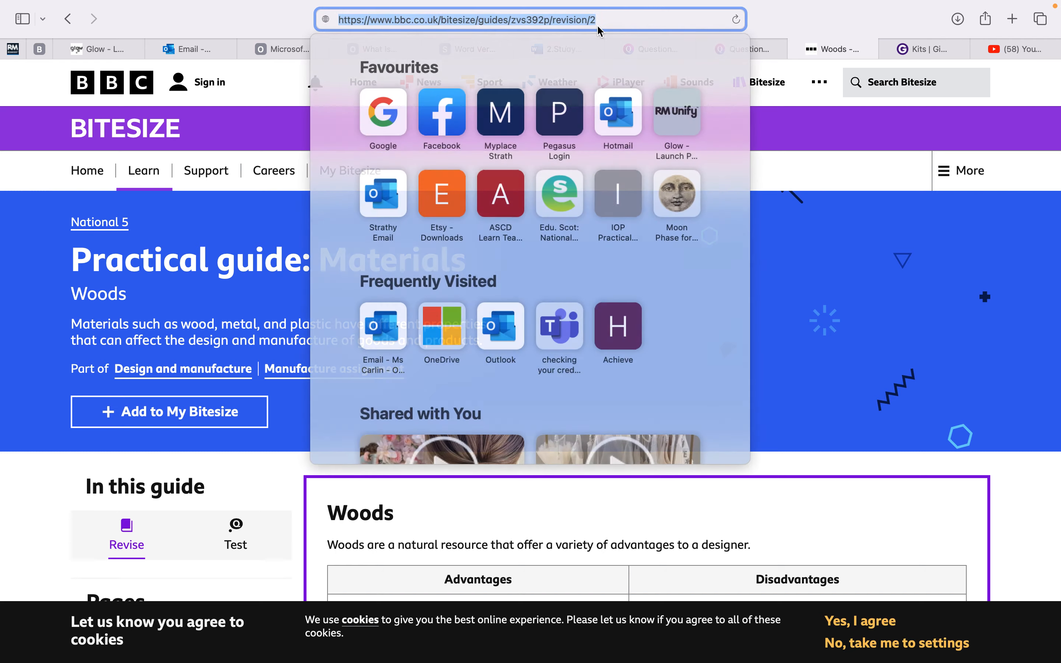
right_click(597, 26)
left_click(625, 32)
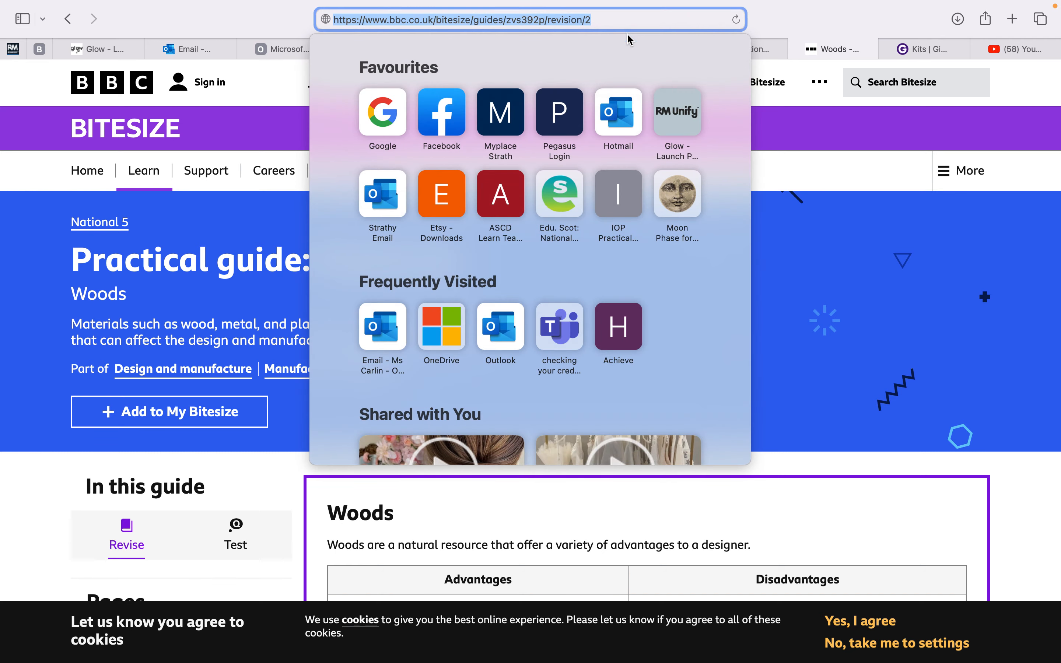
left_click(810, 244)
Look through the Woods page, including the advantages table and the hardwoods section
scroll(540, 440, "down", 8)
scroll(539, 437, "up", 8)
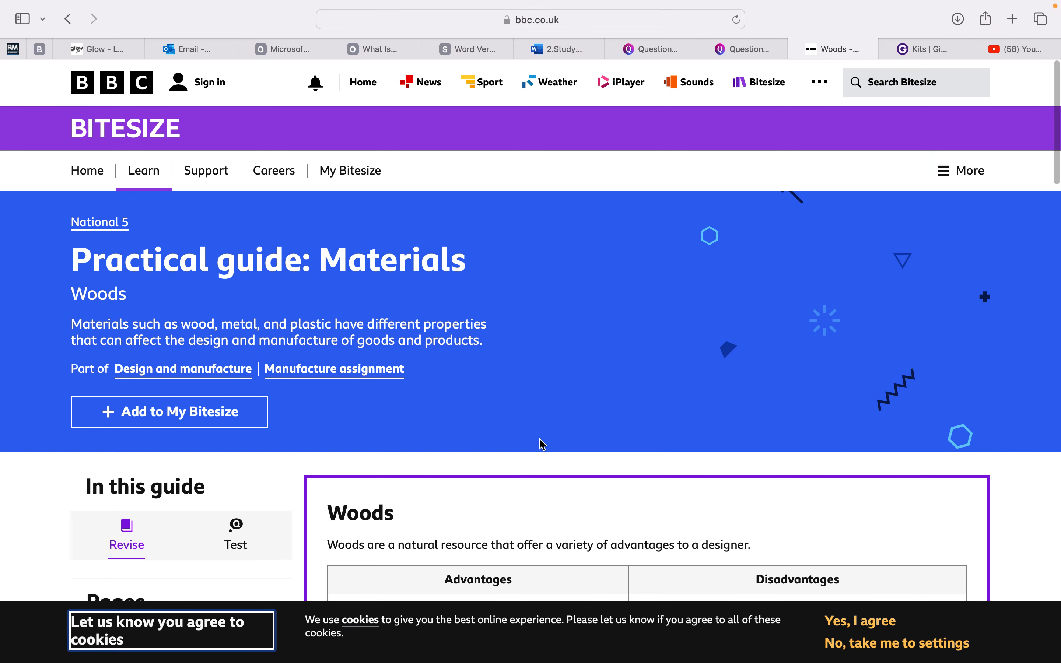
scroll(539, 440, "down", 9)
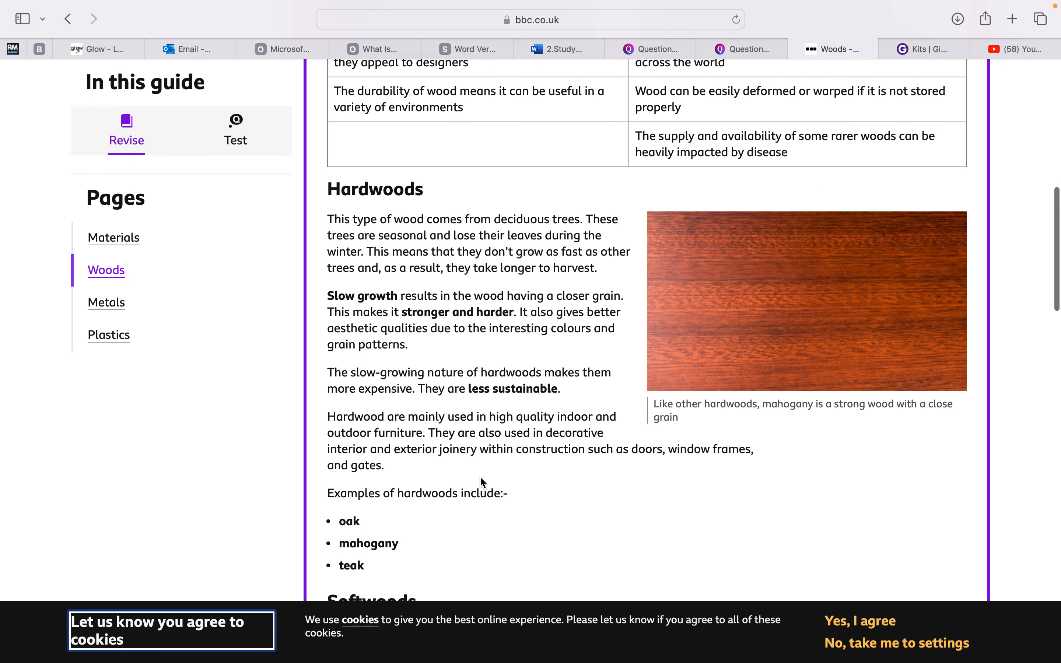
scroll(486, 460, "down", 1)
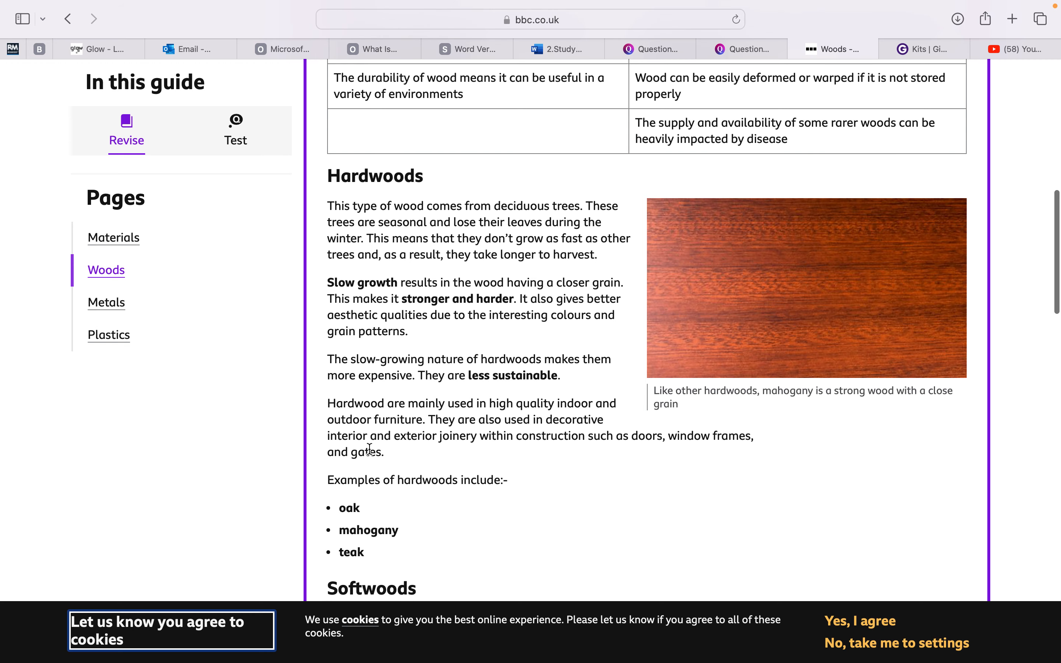
scroll(666, 255, "up", 4)
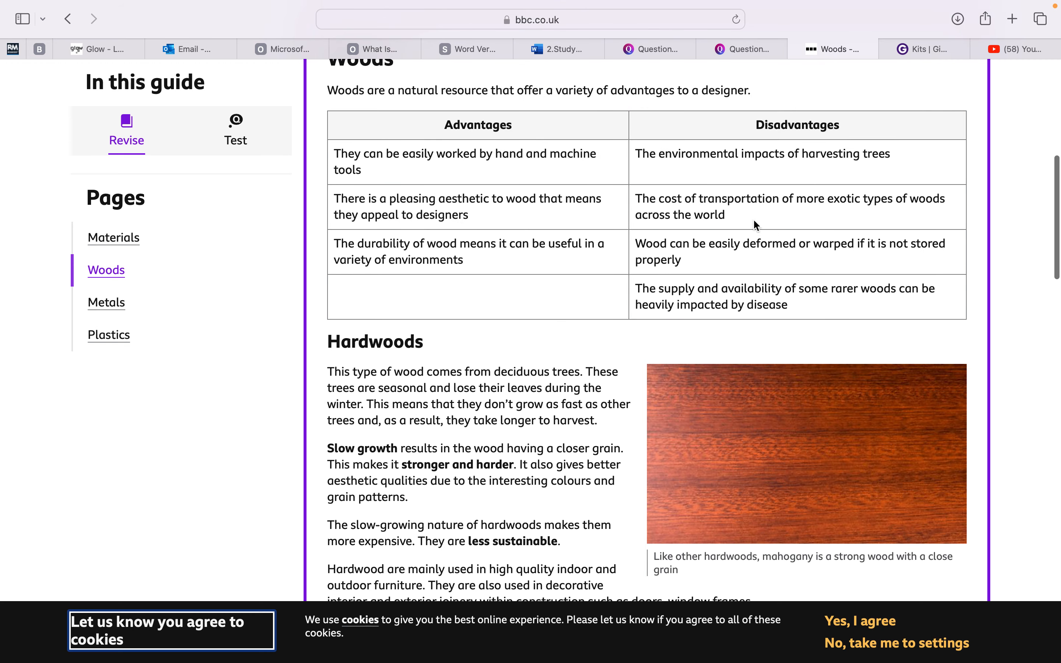
scroll(618, 227, "down", 6)
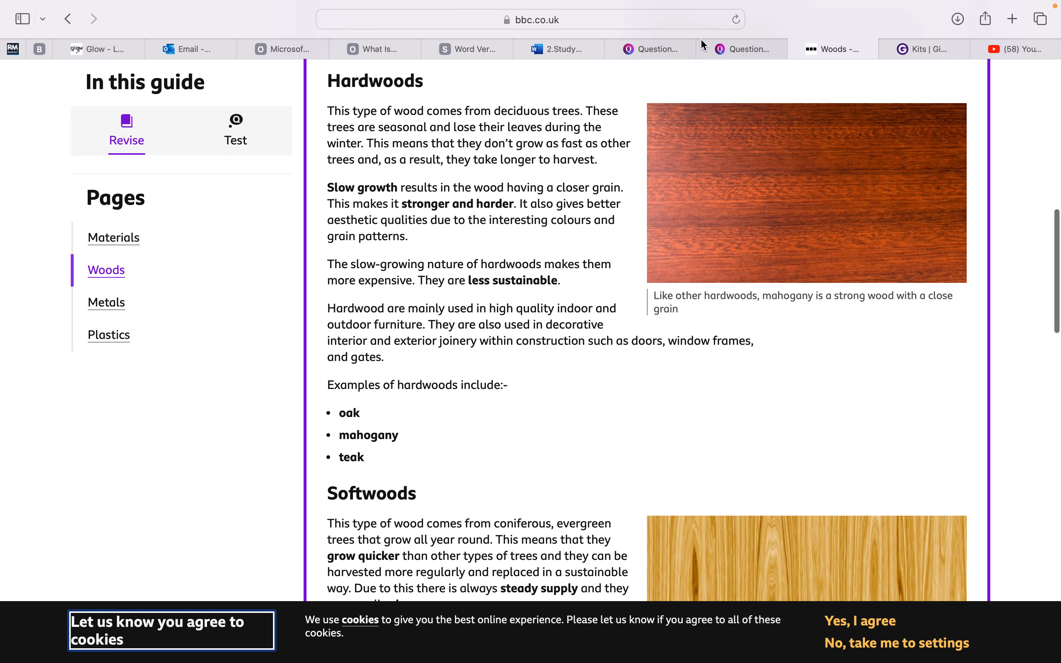
left_click(731, 49)
scroll(61, 276, "up", 10)
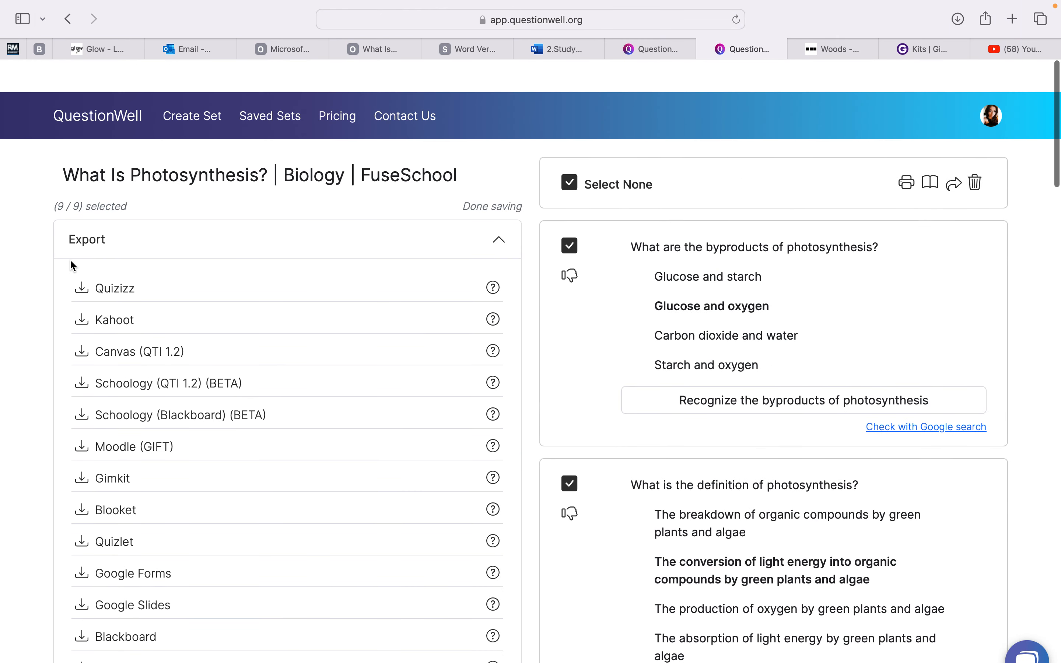
left_click(203, 83)
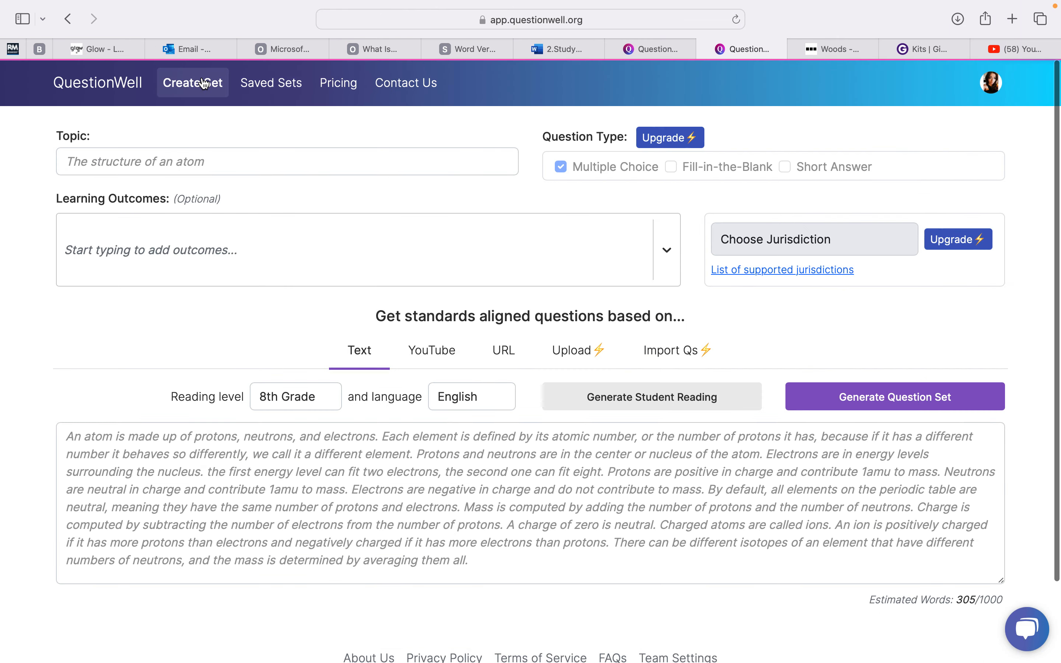
left_click(504, 353)
left_click(493, 402)
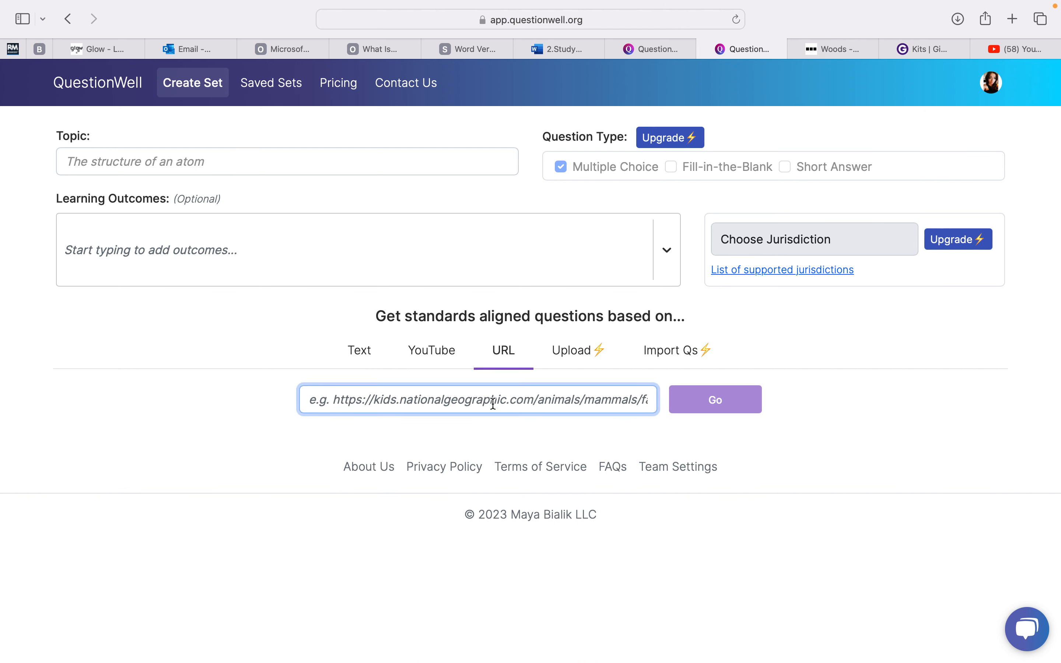
key("super+v")
left_click(745, 404)
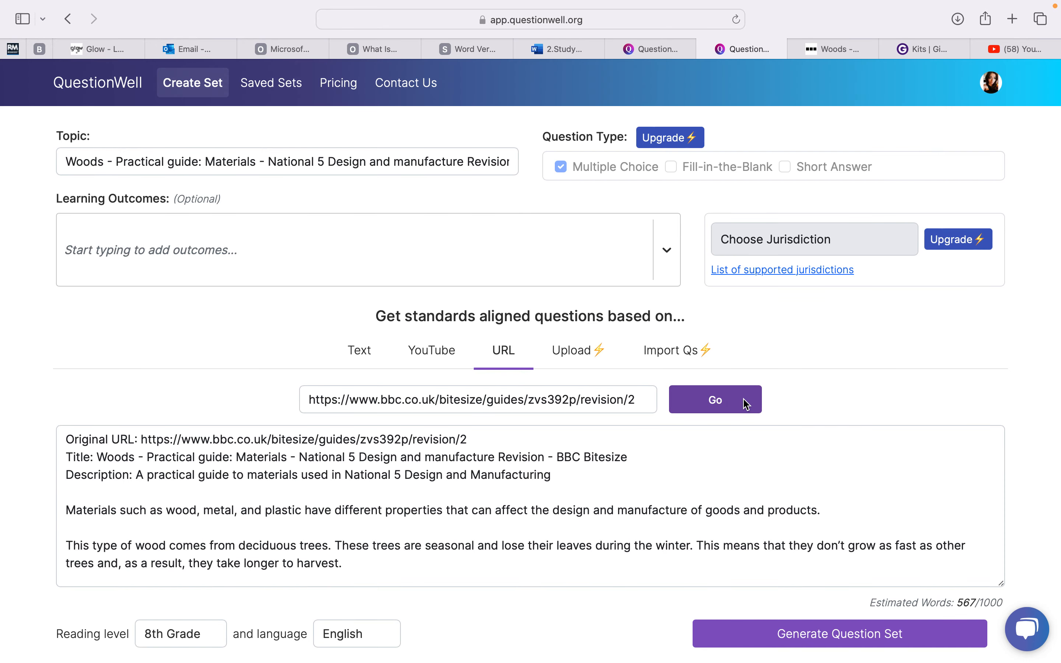
Compare the extracted text with the BBC Woods page and select the page's hardwood examples list there
scroll(373, 475, "down", 5)
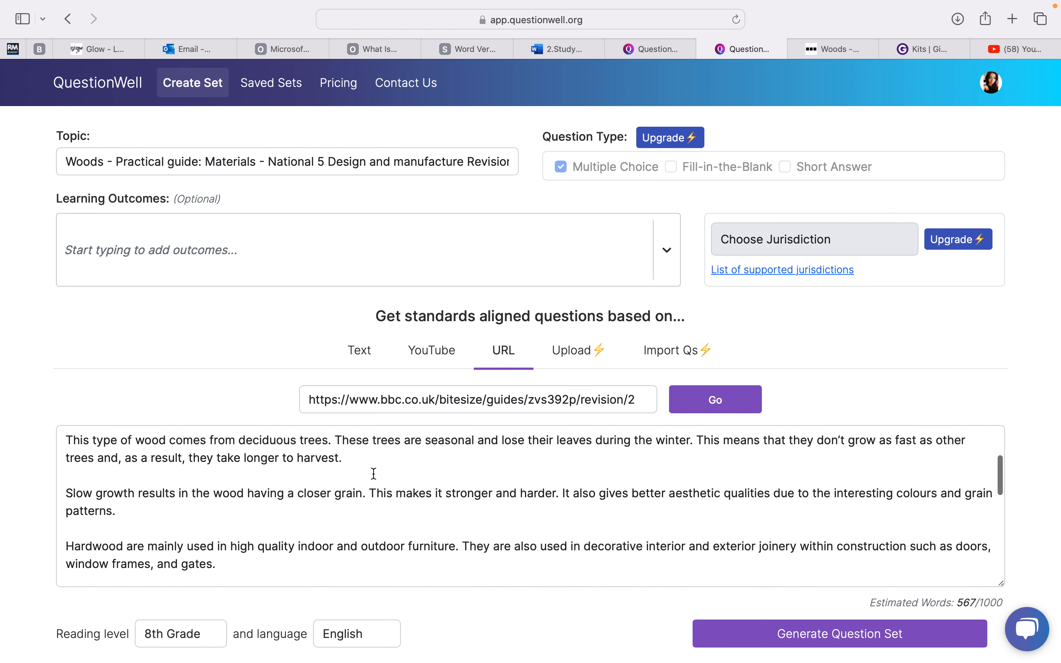
scroll(373, 474, "down", 1)
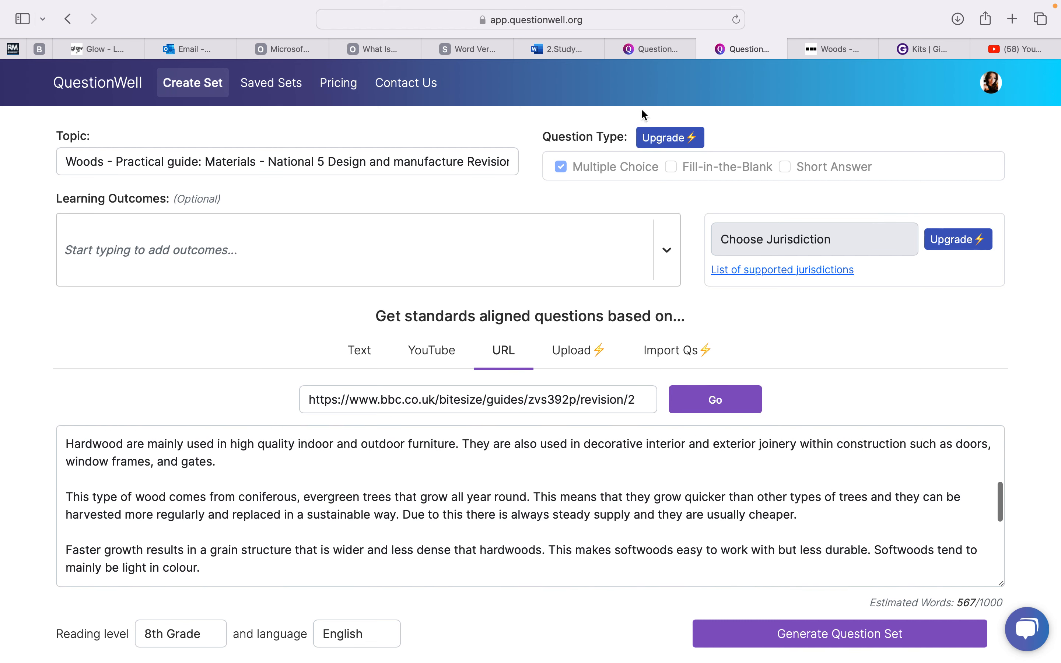
left_click(831, 49)
left_click_drag(381, 474, 328, 385)
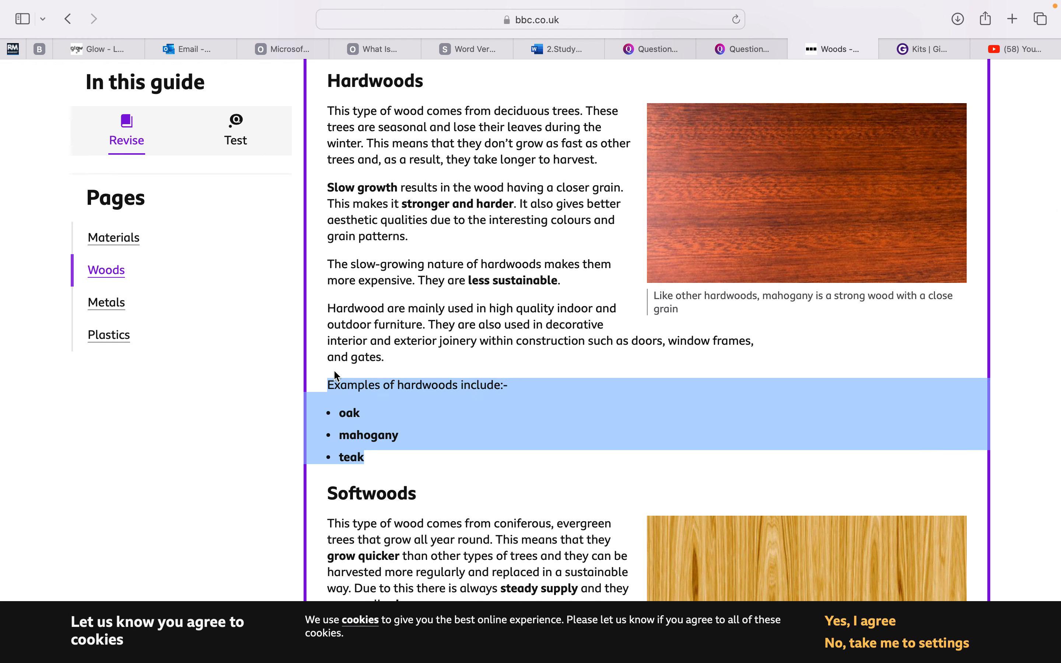
Paste the copied hardwood examples list (oak, mahogany, teak) on a new line after the hardwood uses paragraph in QuestionWell's extracted text
left_click(738, 48)
scroll(515, 369, "down", 2)
scroll(448, 428, "down", 3)
scroll(448, 428, "down", 6)
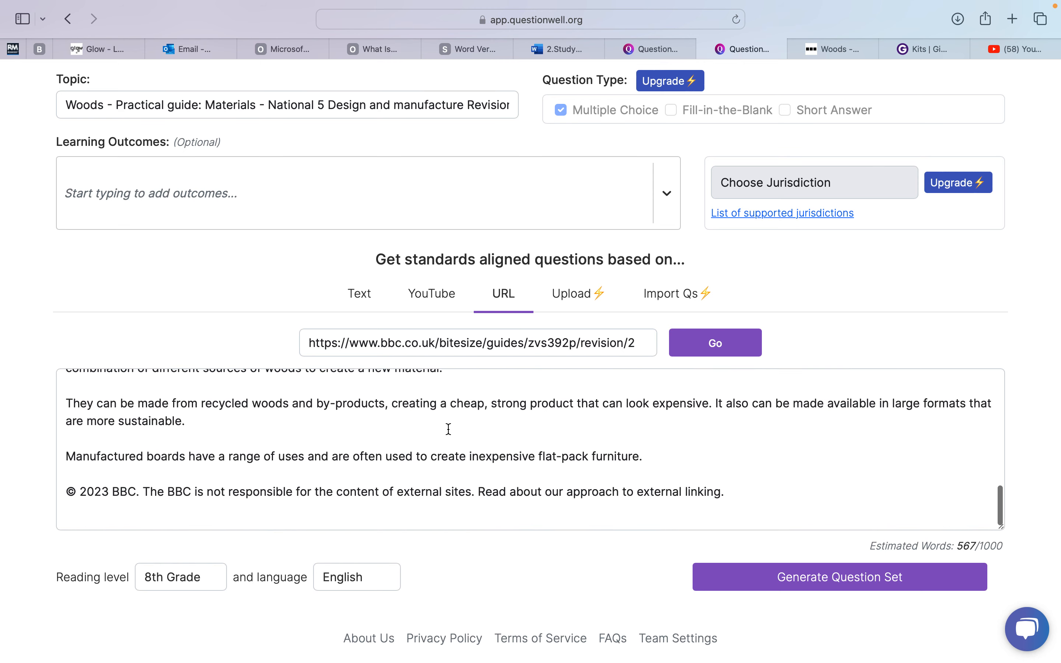
scroll(448, 429, "up", 10)
scroll(448, 429, "down", 2)
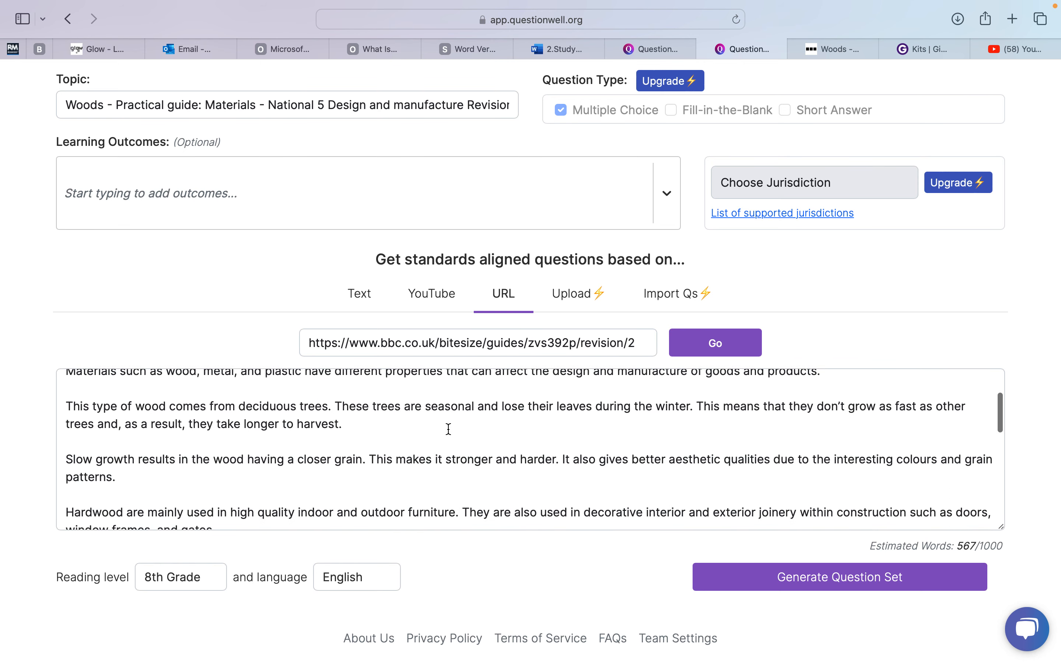
scroll(448, 428, "up", 2)
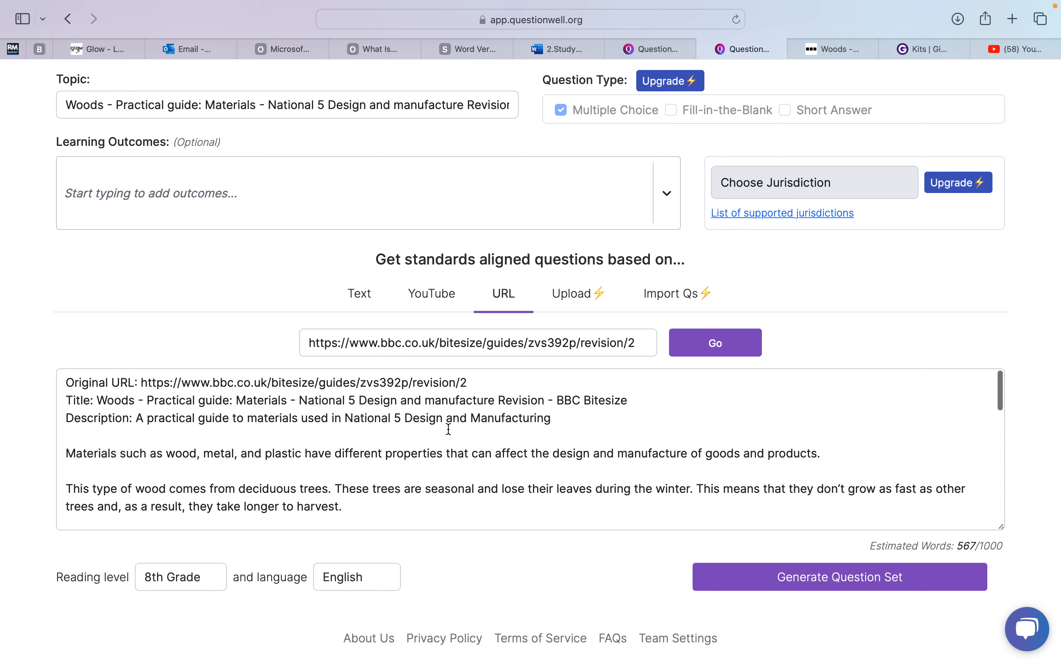
scroll(448, 429, "down", 3)
left_click(358, 467)
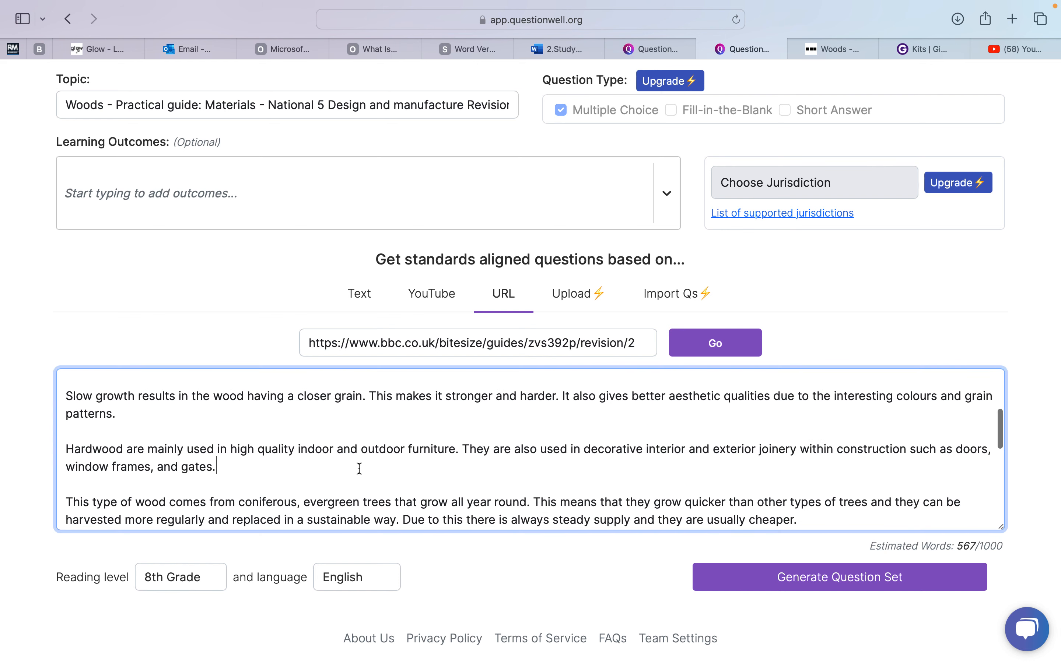
key("Return")
key("super+v")
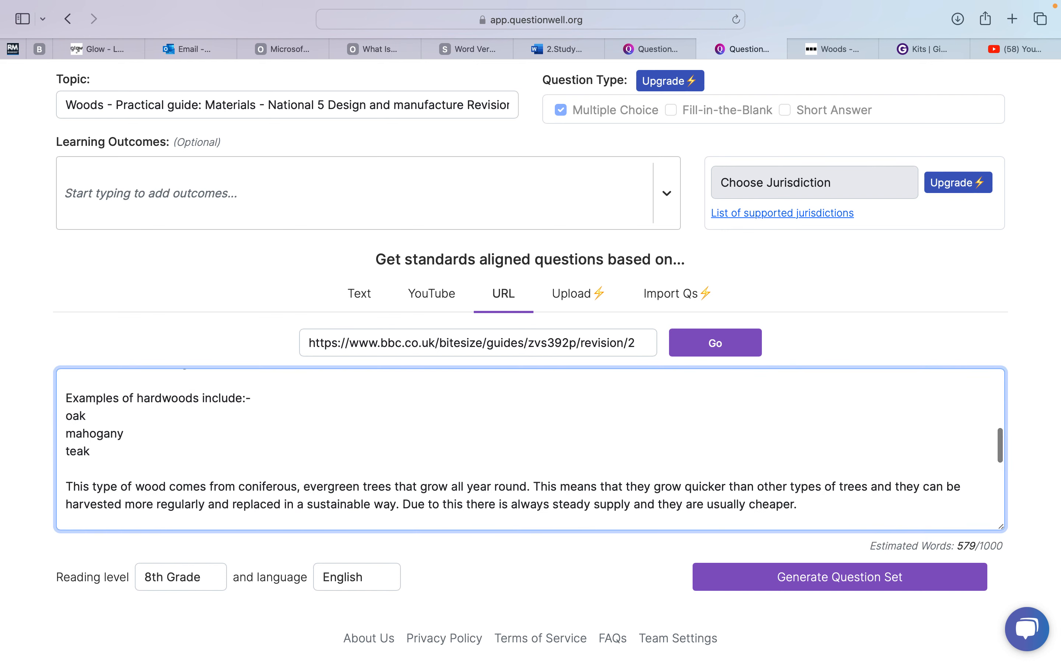
Check the rest of the extracted text against the BBC Woods page and generate the question set from it
scroll(531, 449, "down", 3)
scroll(530, 449, "down", 3)
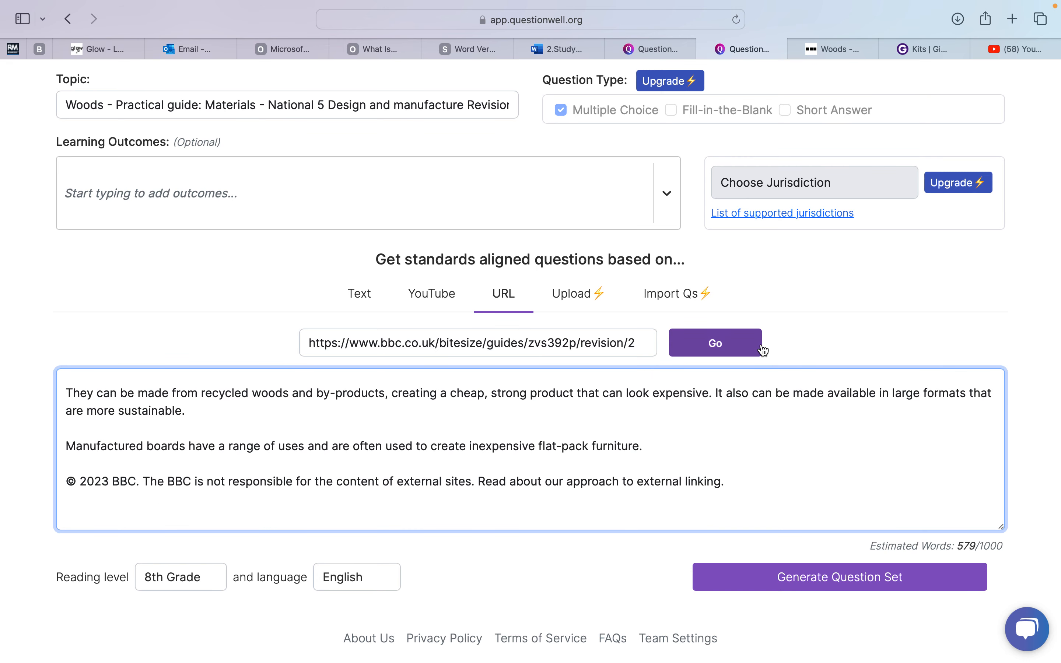
left_click(842, 44)
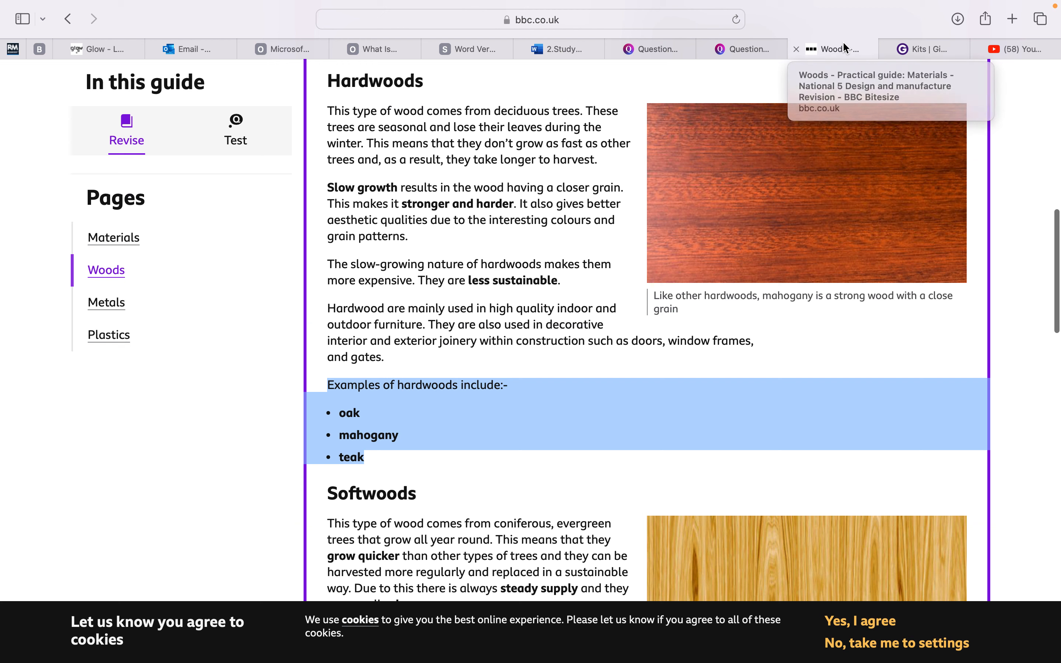
left_click(754, 59)
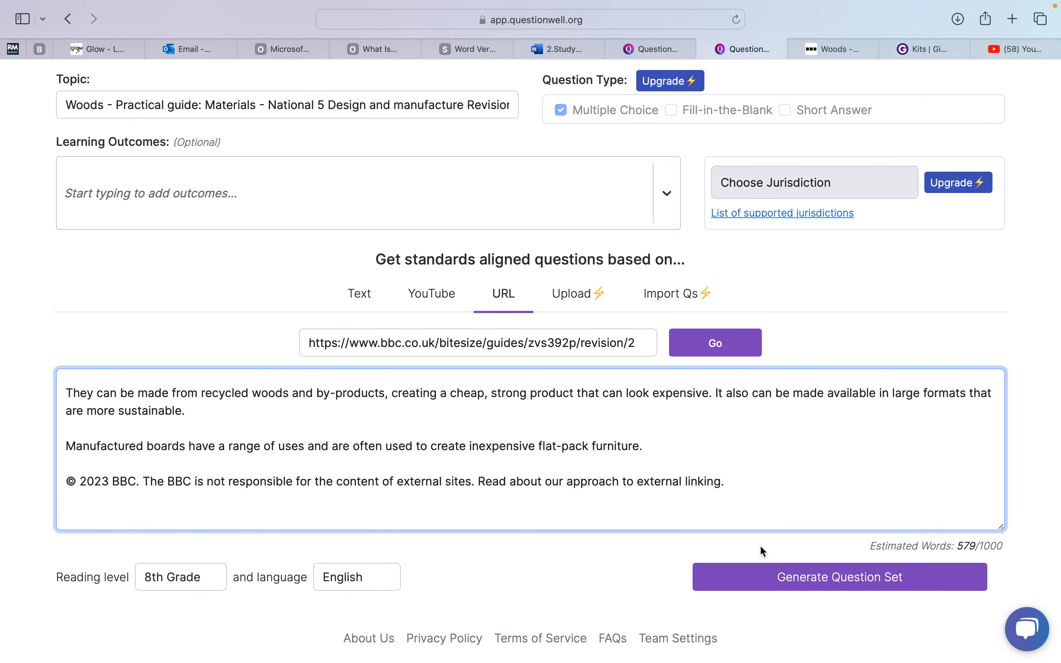
left_click(834, 577)
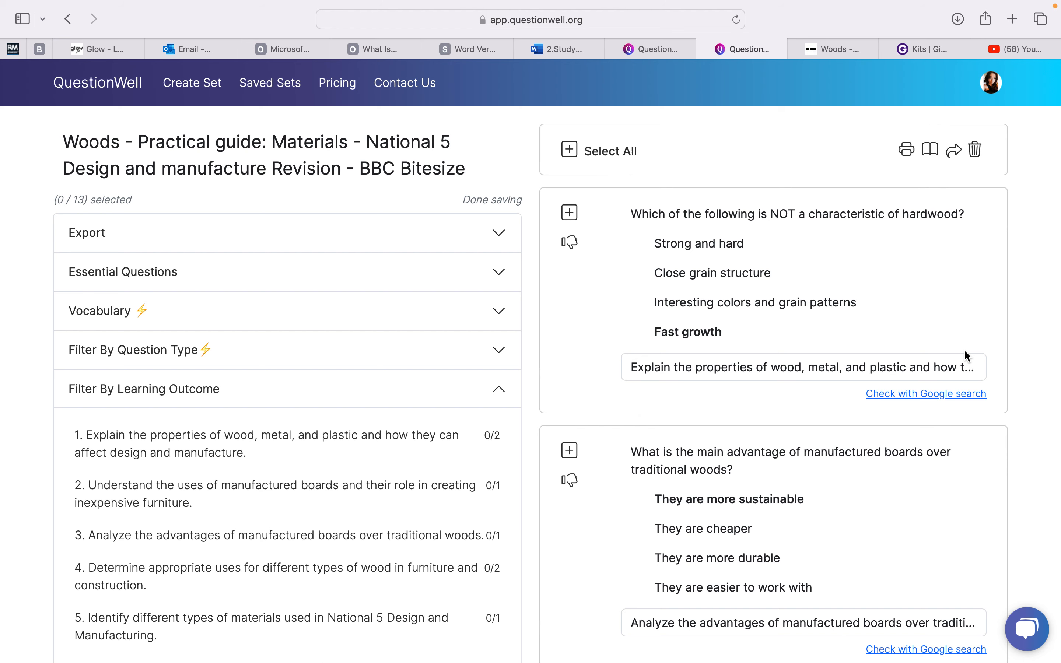
Review the generated Woods questions and select all of them except the one asking what is NOT a characteristic of hardwood
scroll(720, 303, "down", 10)
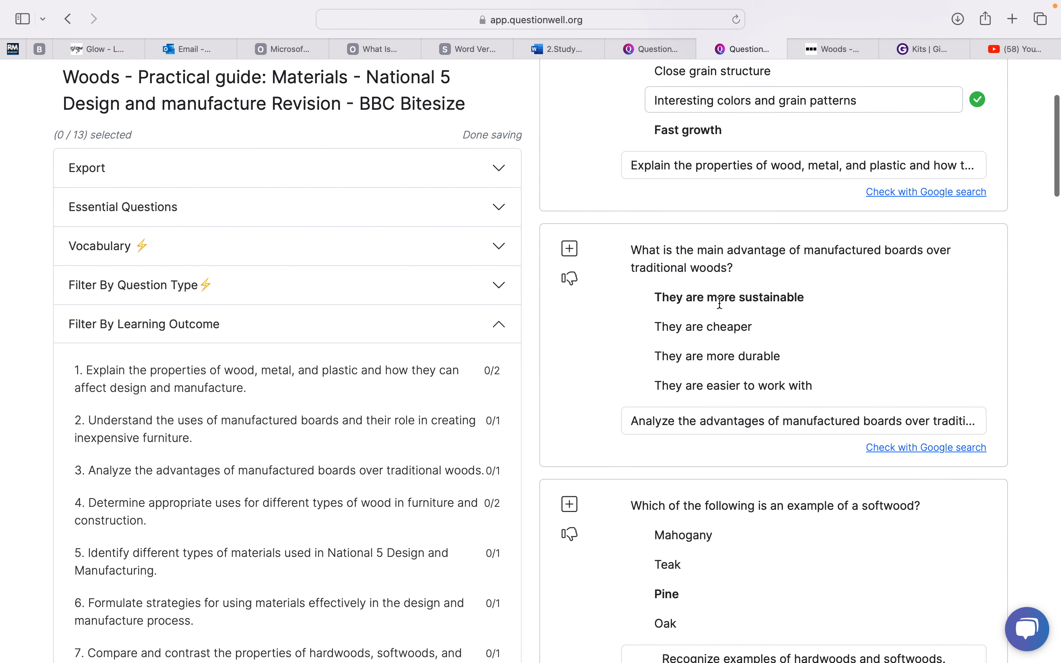
scroll(719, 304, "down", 4)
scroll(715, 300, "up", 5)
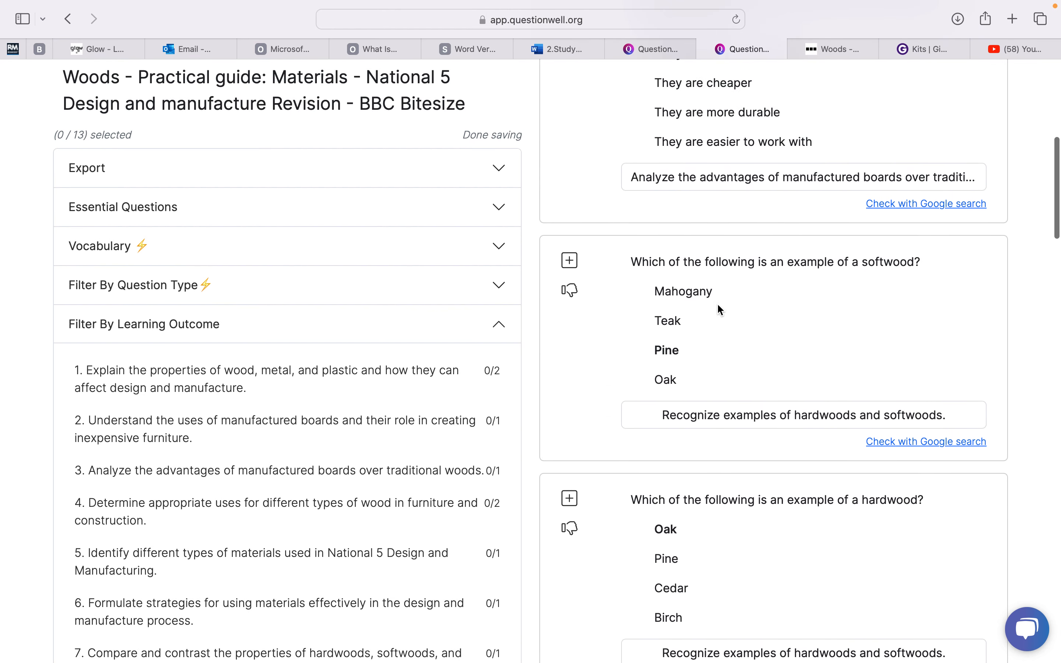
scroll(762, 340, "down", 7)
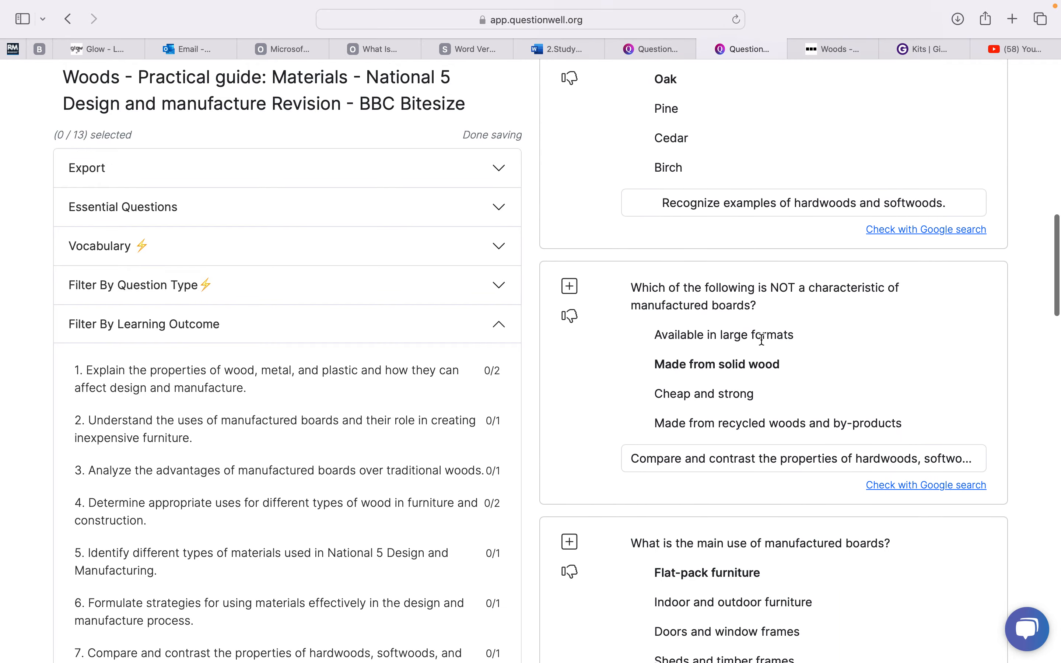
scroll(762, 340, "down", 10)
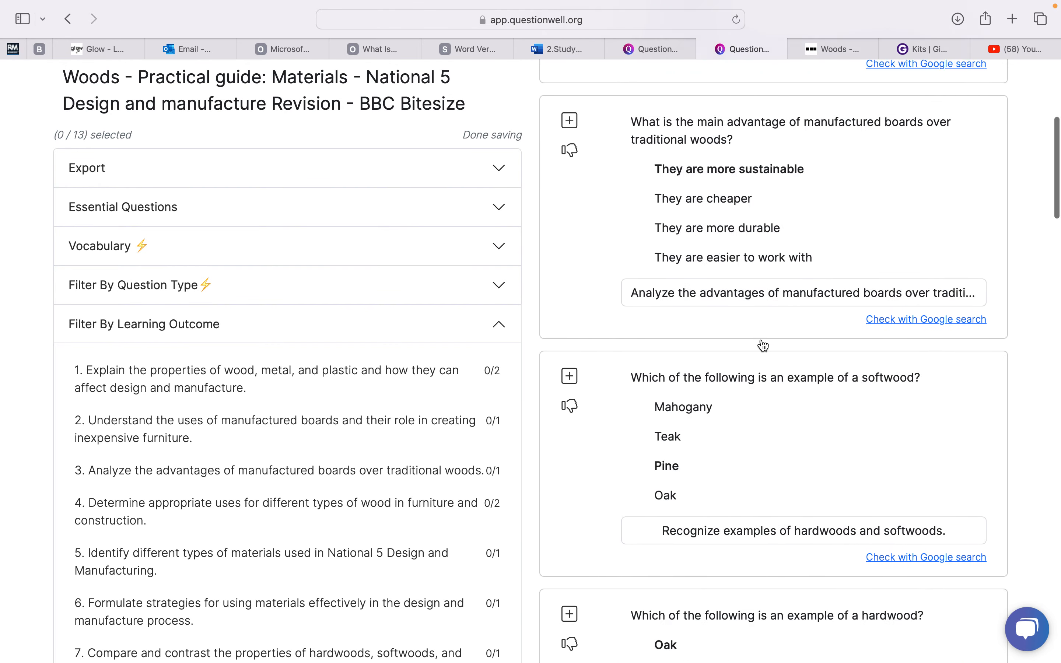
scroll(763, 346, "up", 20)
left_click(571, 151)
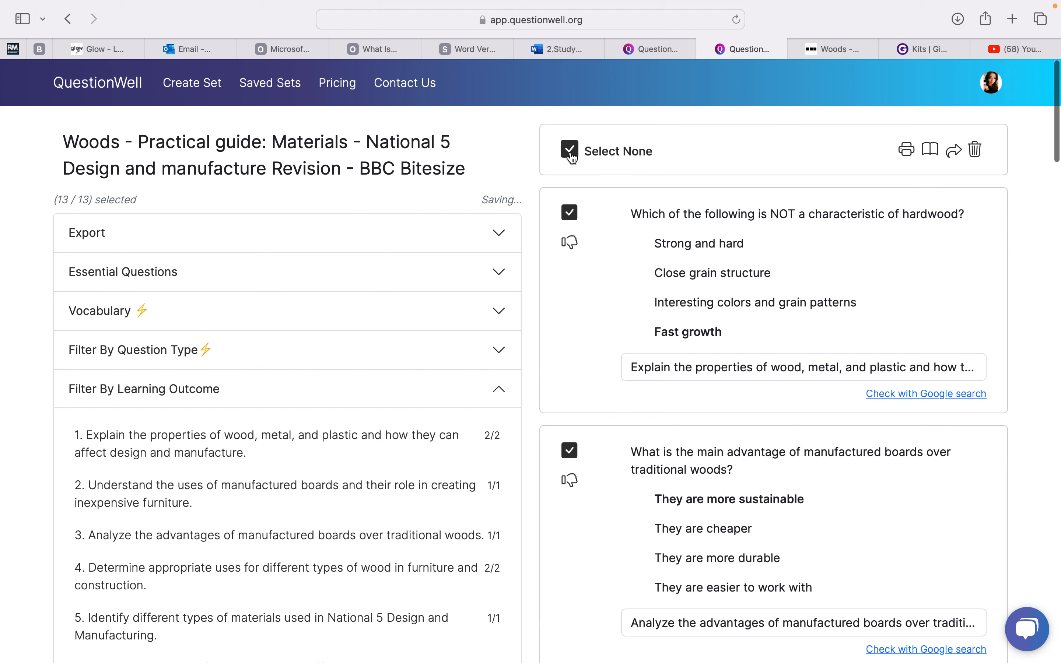
left_click(569, 213)
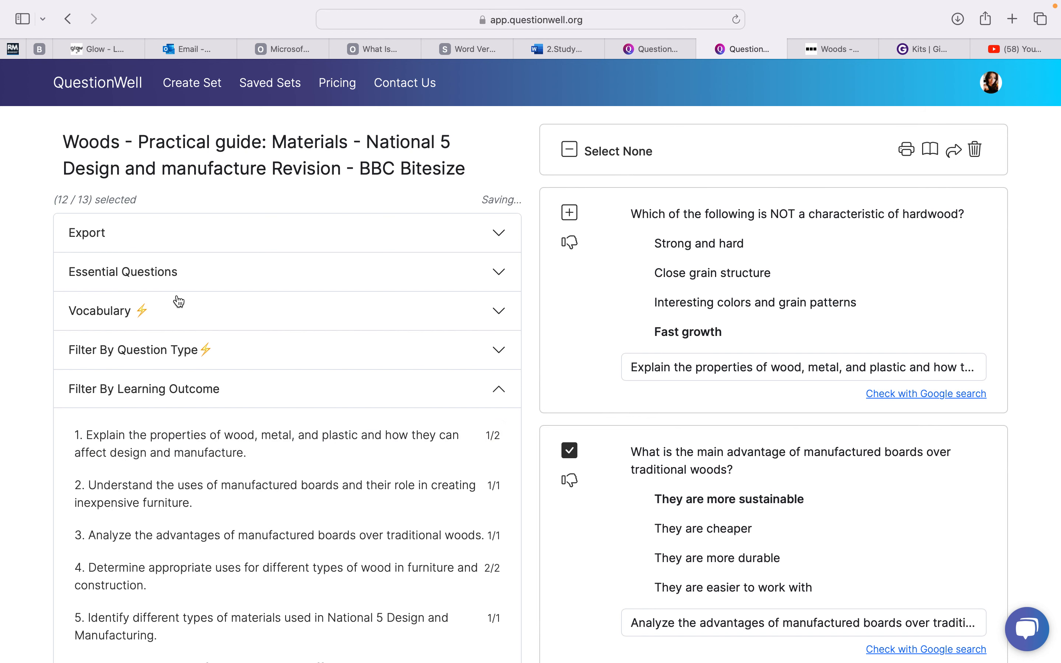
Show the export options for the Woods question set and look through the available formats
left_click(204, 234)
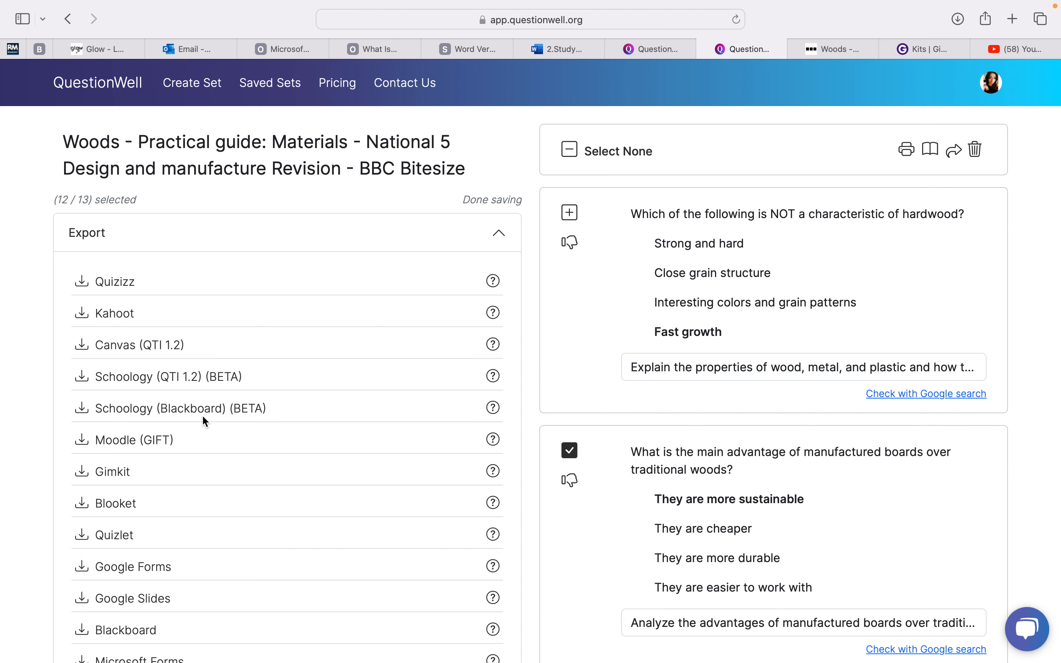
scroll(204, 419, "down", 2)
scroll(203, 417, "down", 2)
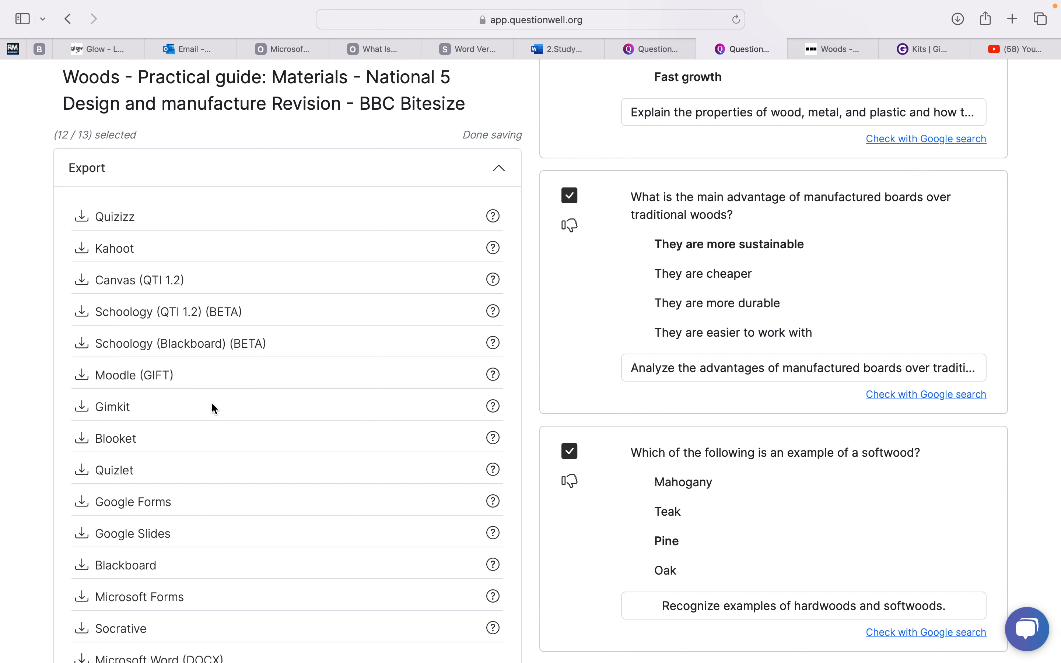
scroll(213, 406, "up", 3)
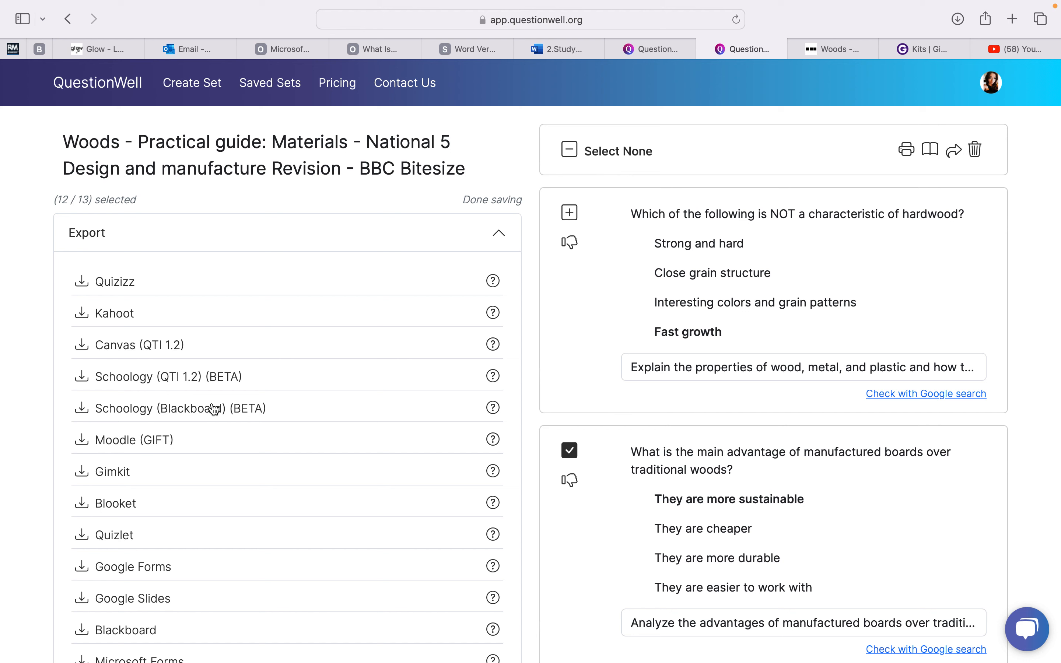
scroll(526, 265, "down", 5)
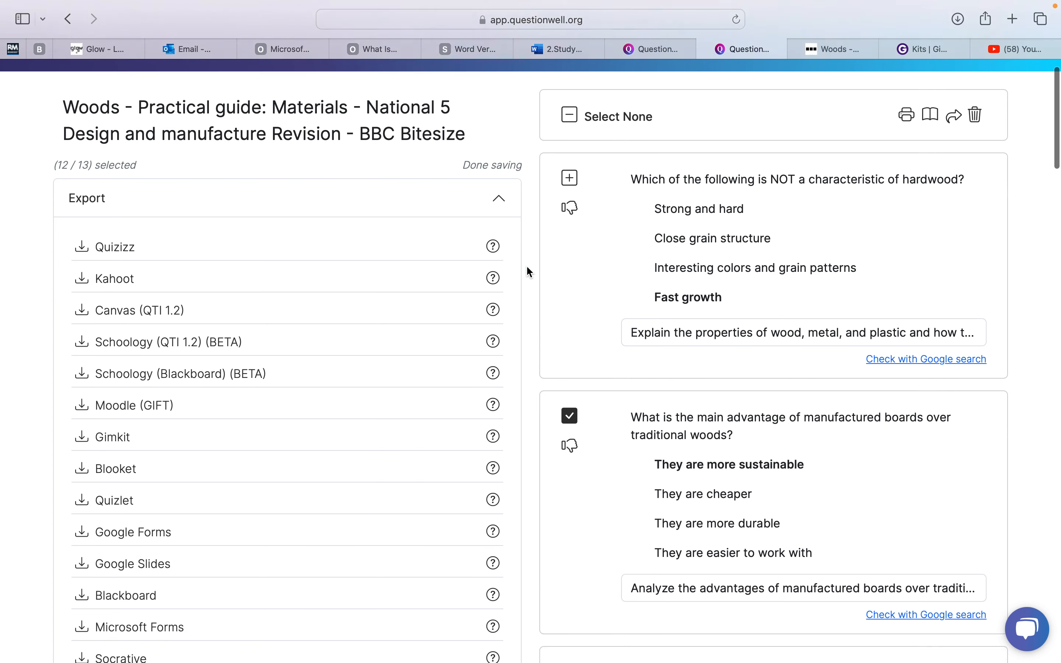